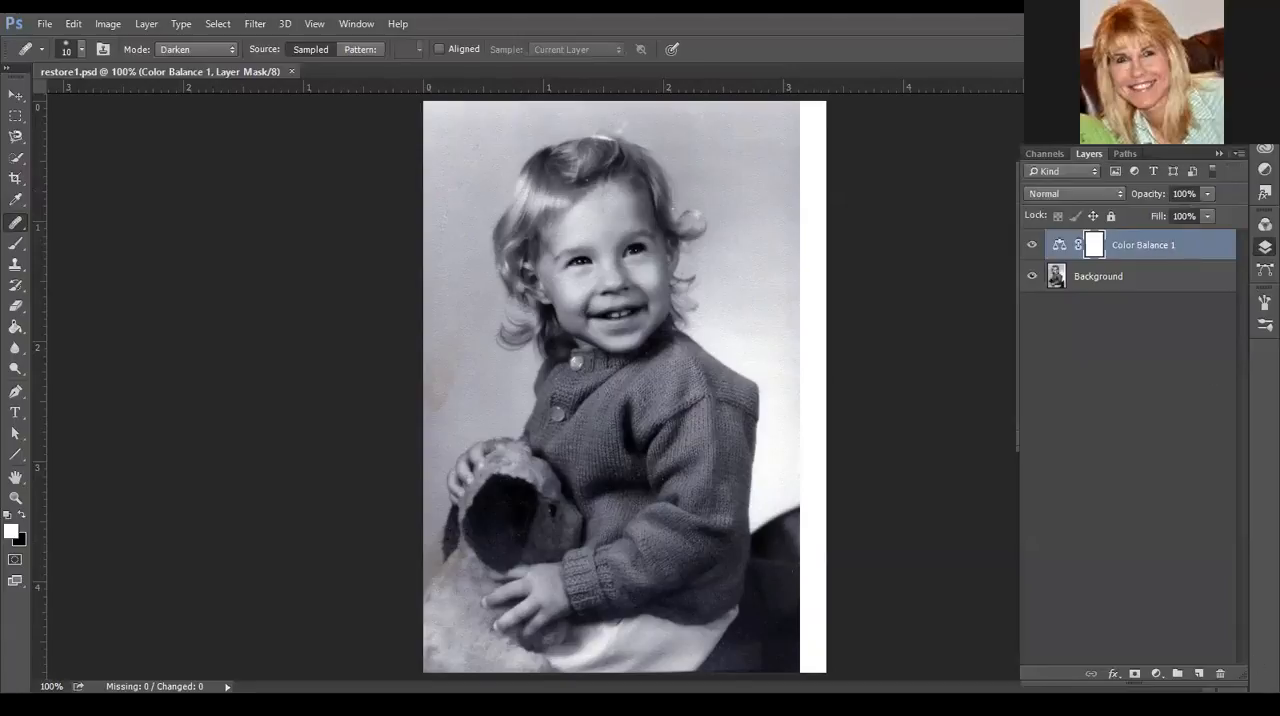
- Delete the Color Balance 1 adjustment layer together with its layer mask
left_click(1222, 676)
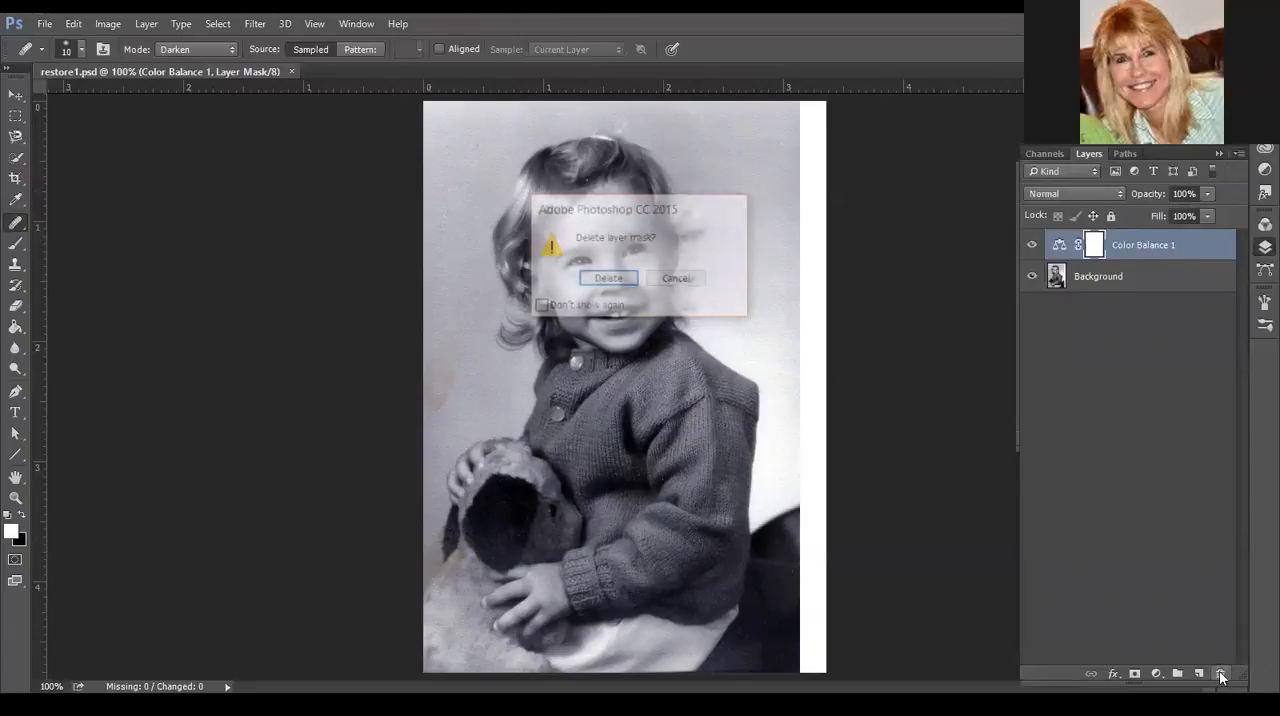
left_click(608, 279)
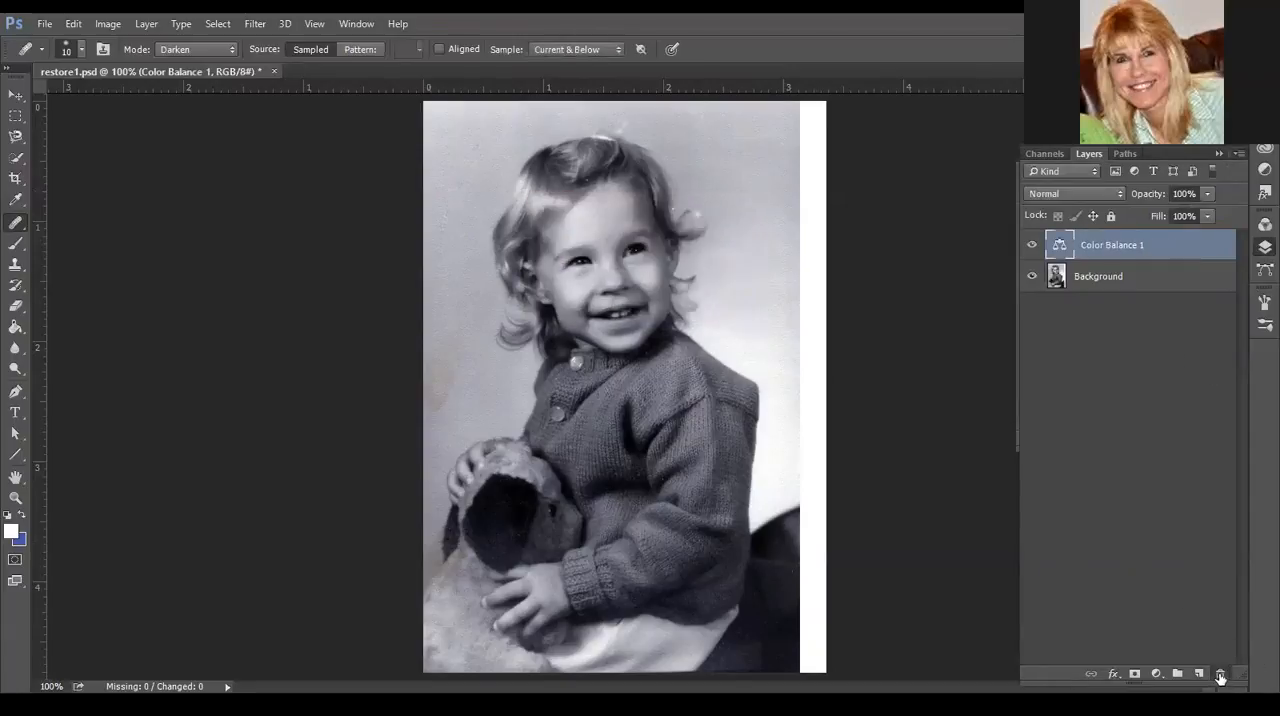
left_click(1220, 673)
left_click(608, 283)
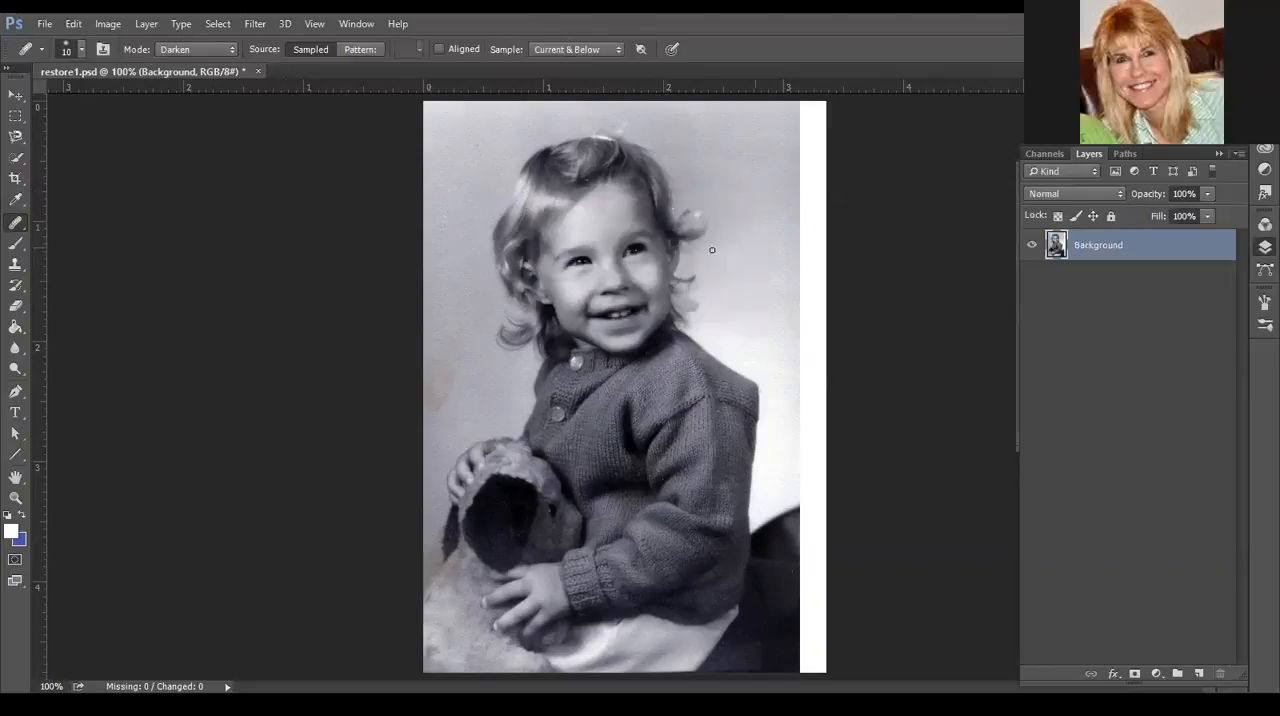
- Duplicate the Background layer as Background copy
right_click(1105, 247)
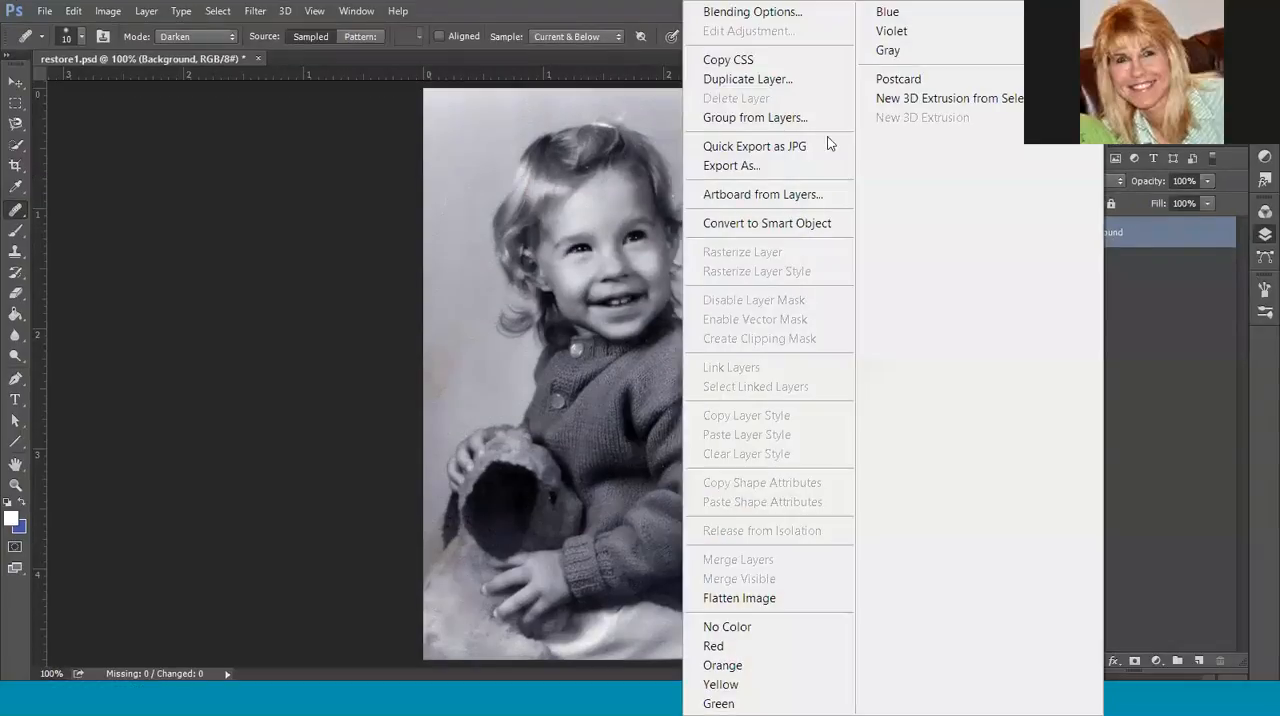
left_click(745, 79)
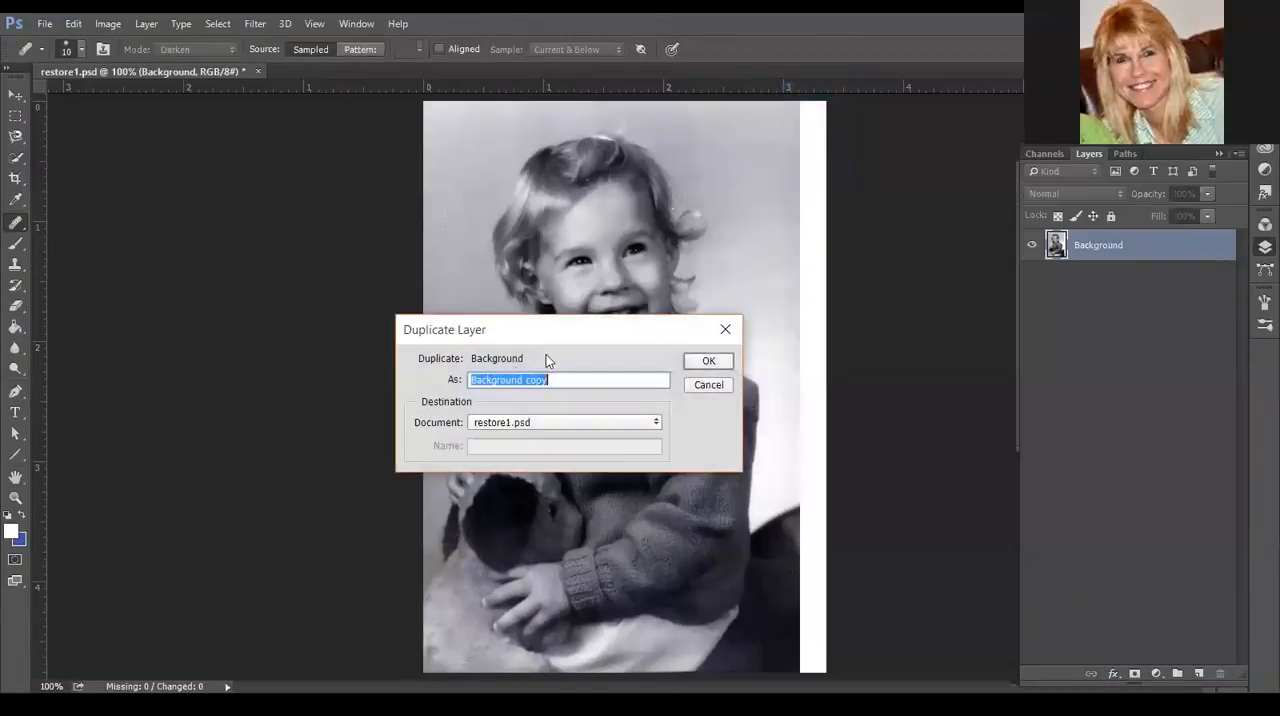
left_click(714, 368)
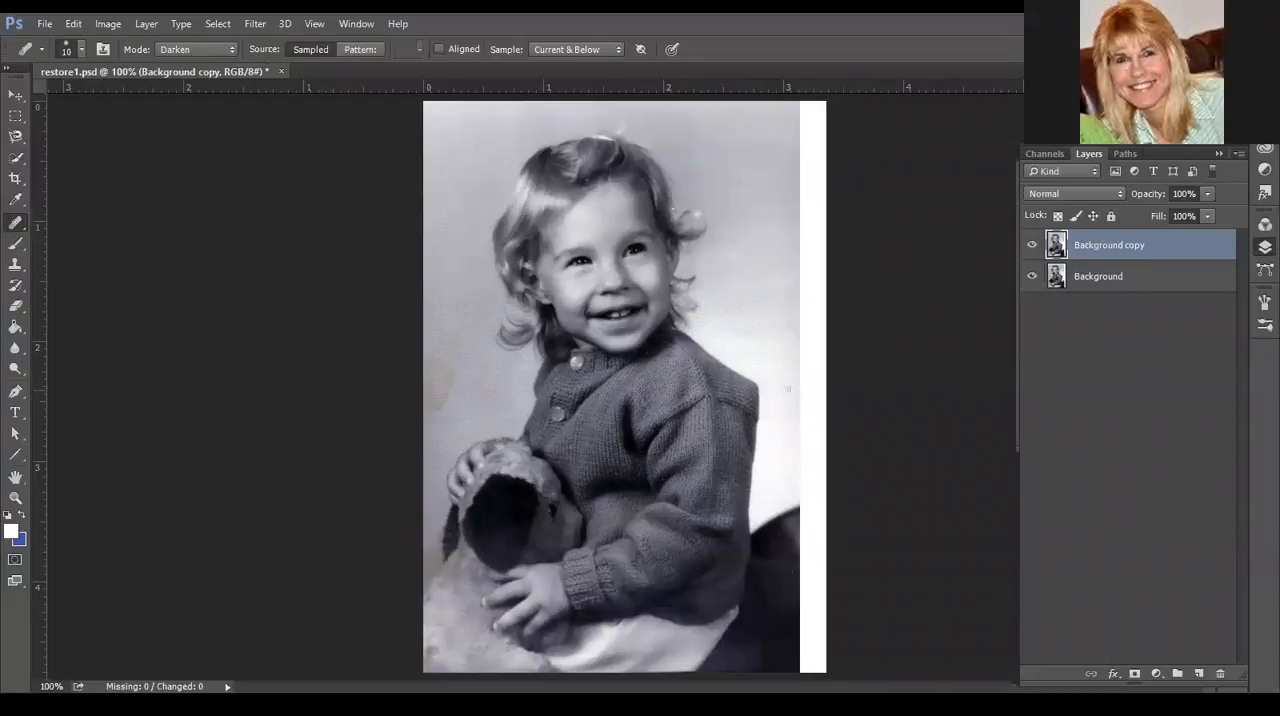
- Zoom to 200% and pick the Spot Healing Brush with hardness 17% and size 9 px
key("ctrl+plus")
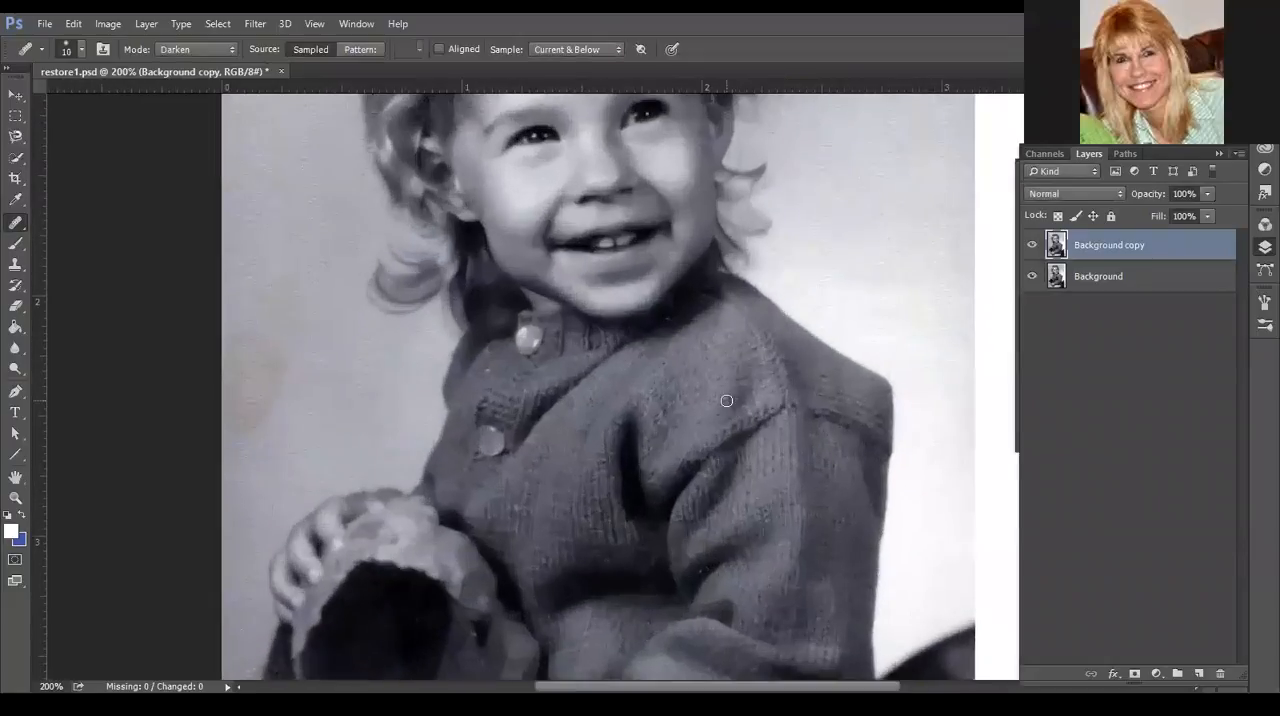
scroll(727, 400, "up", 5)
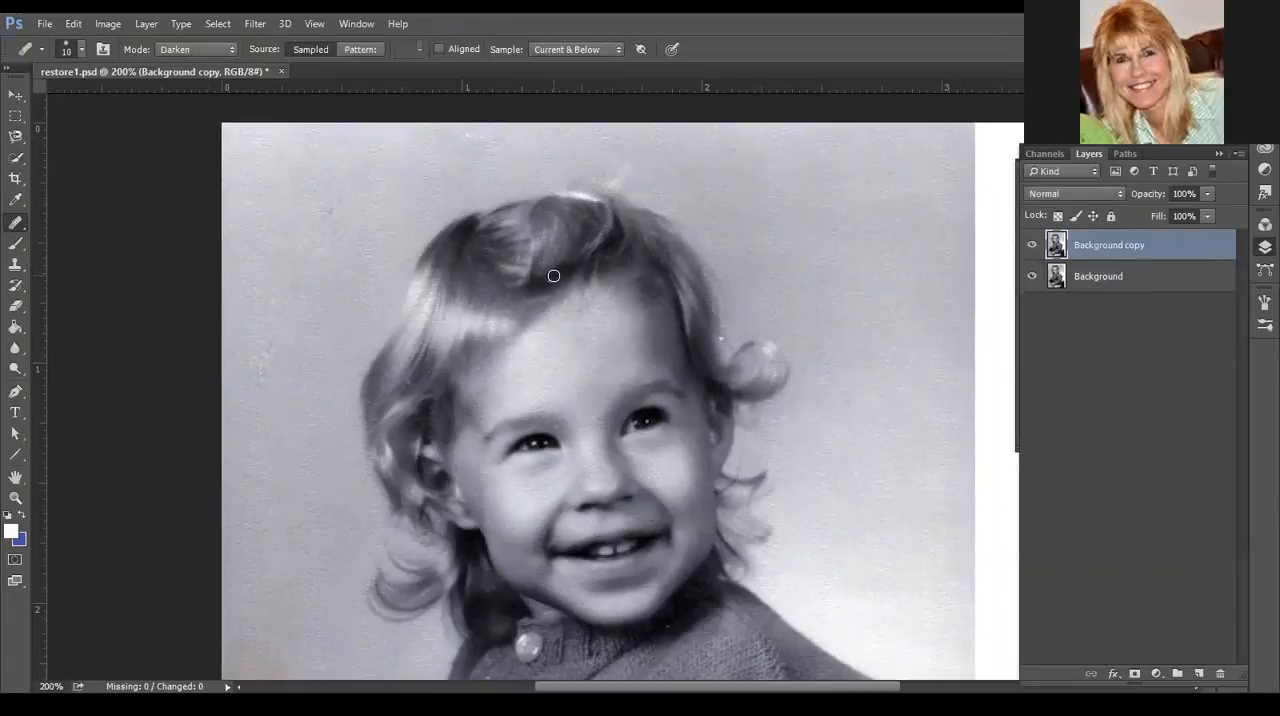
left_click(15, 224)
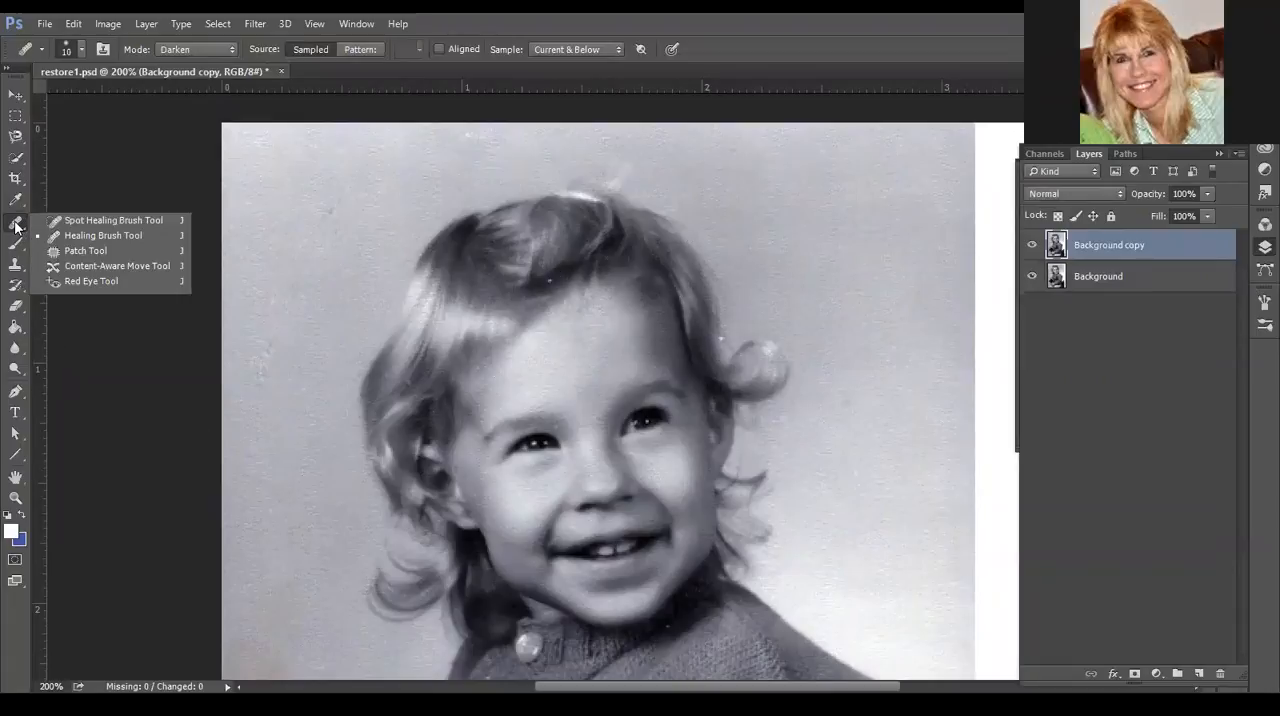
left_click(109, 224)
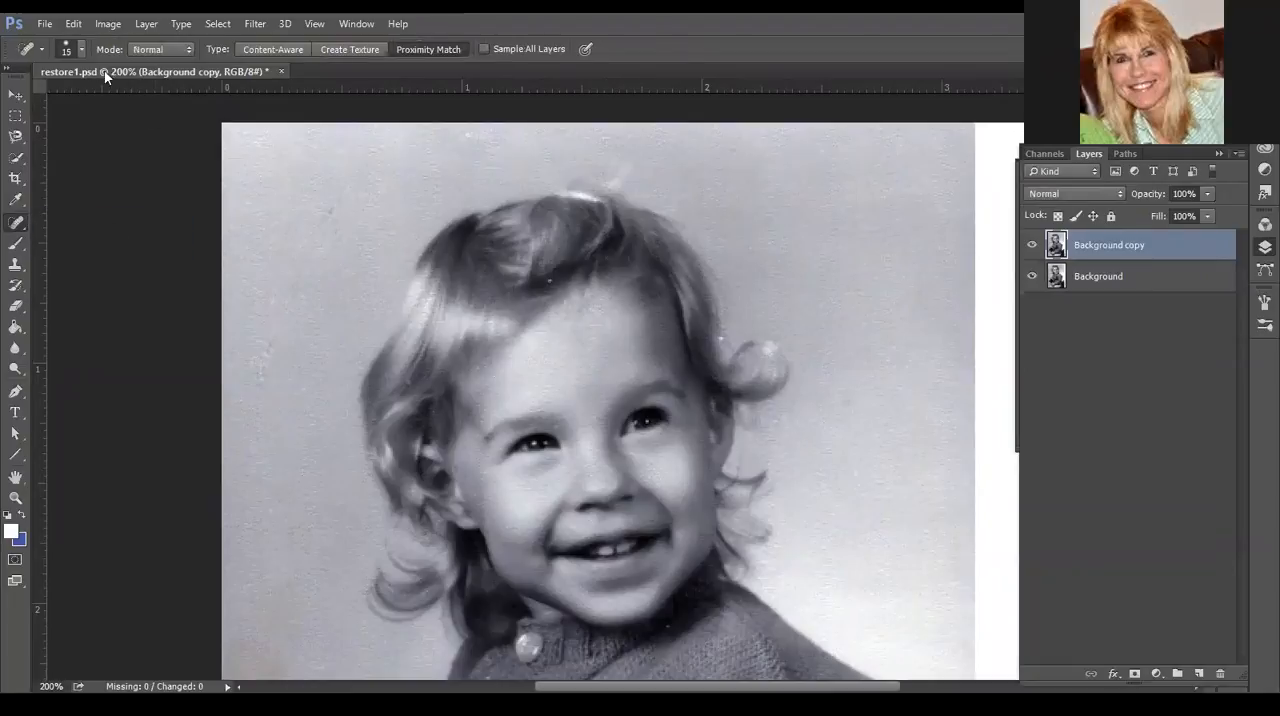
left_click(80, 50)
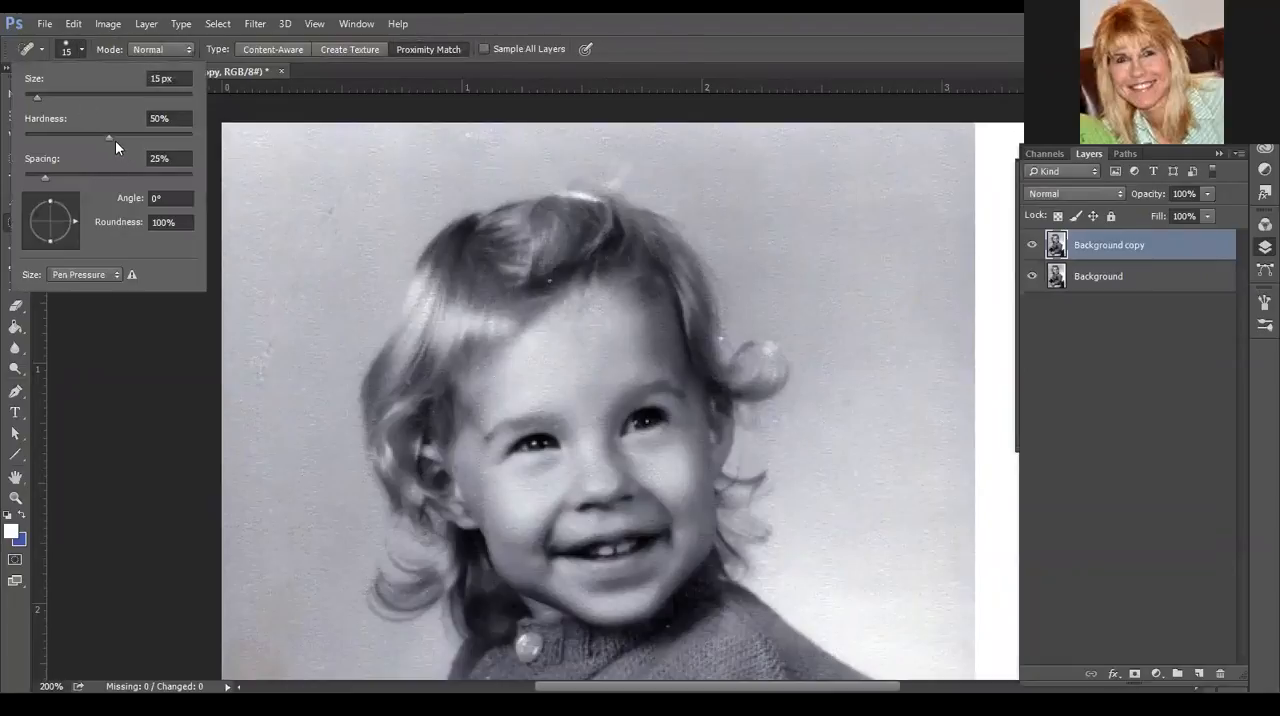
left_click_drag(109, 136, 79, 137)
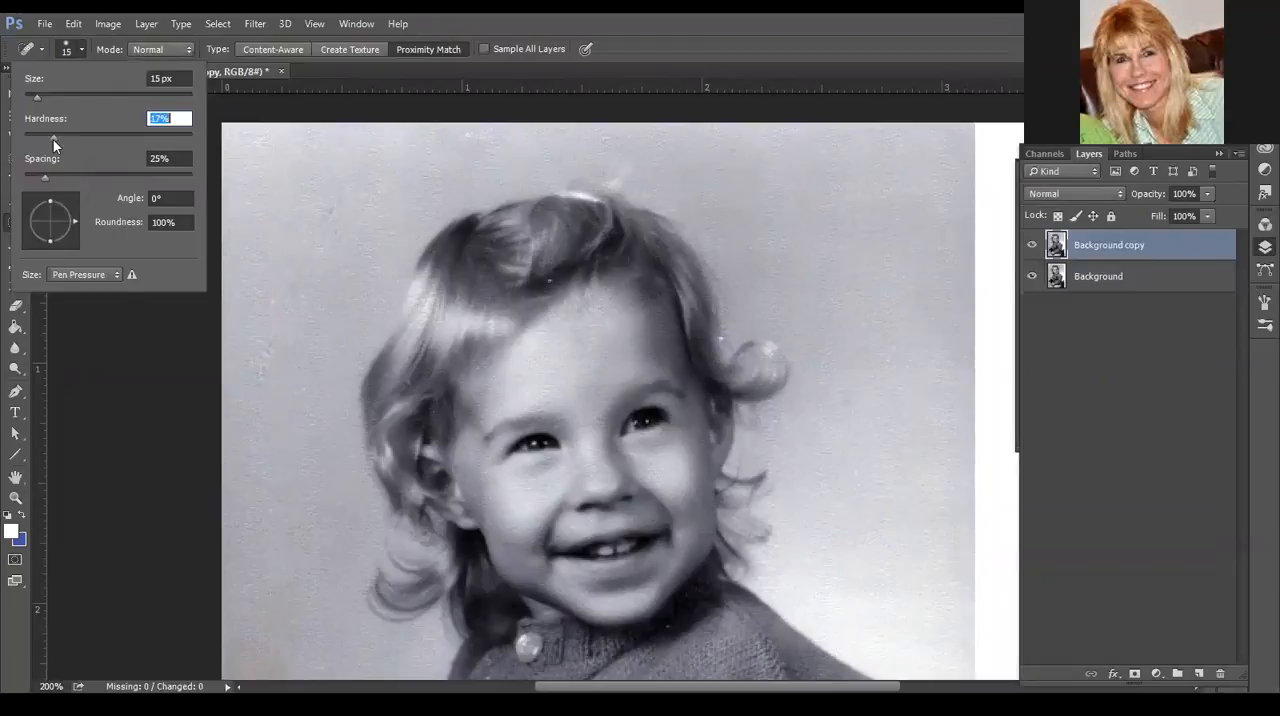
left_click(78, 42)
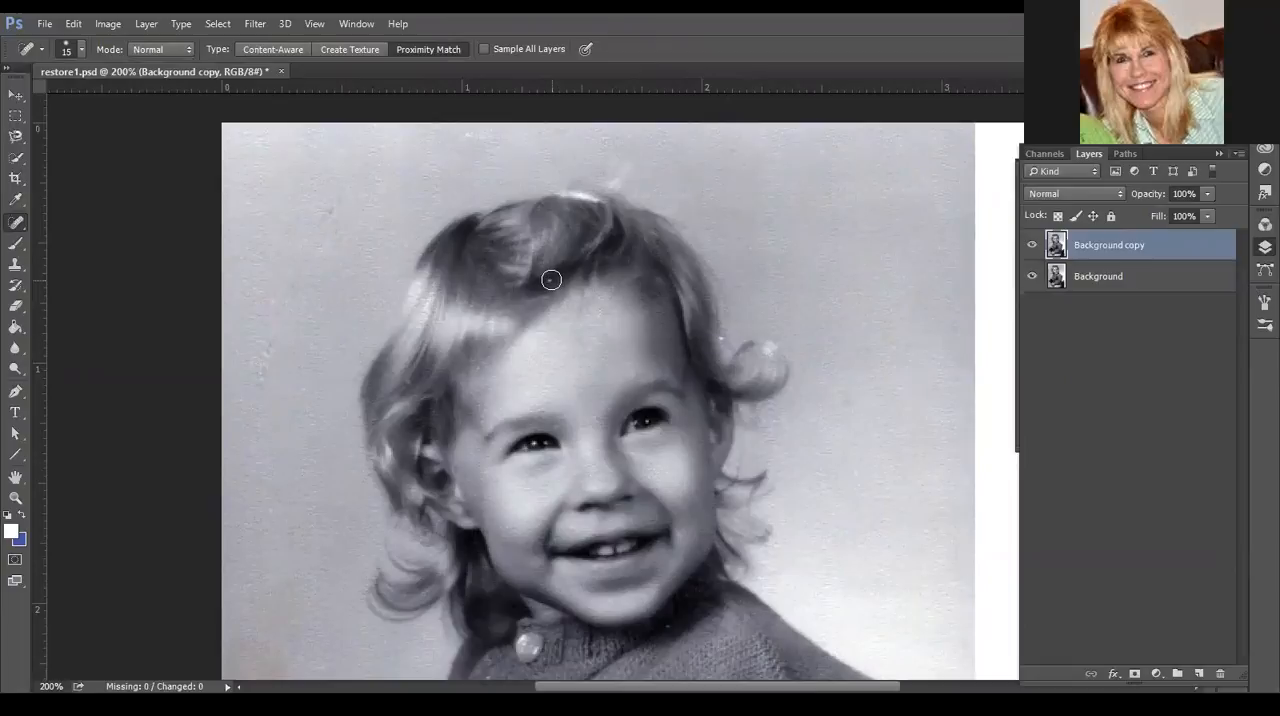
key("bracketleft")
key("bracketleft")
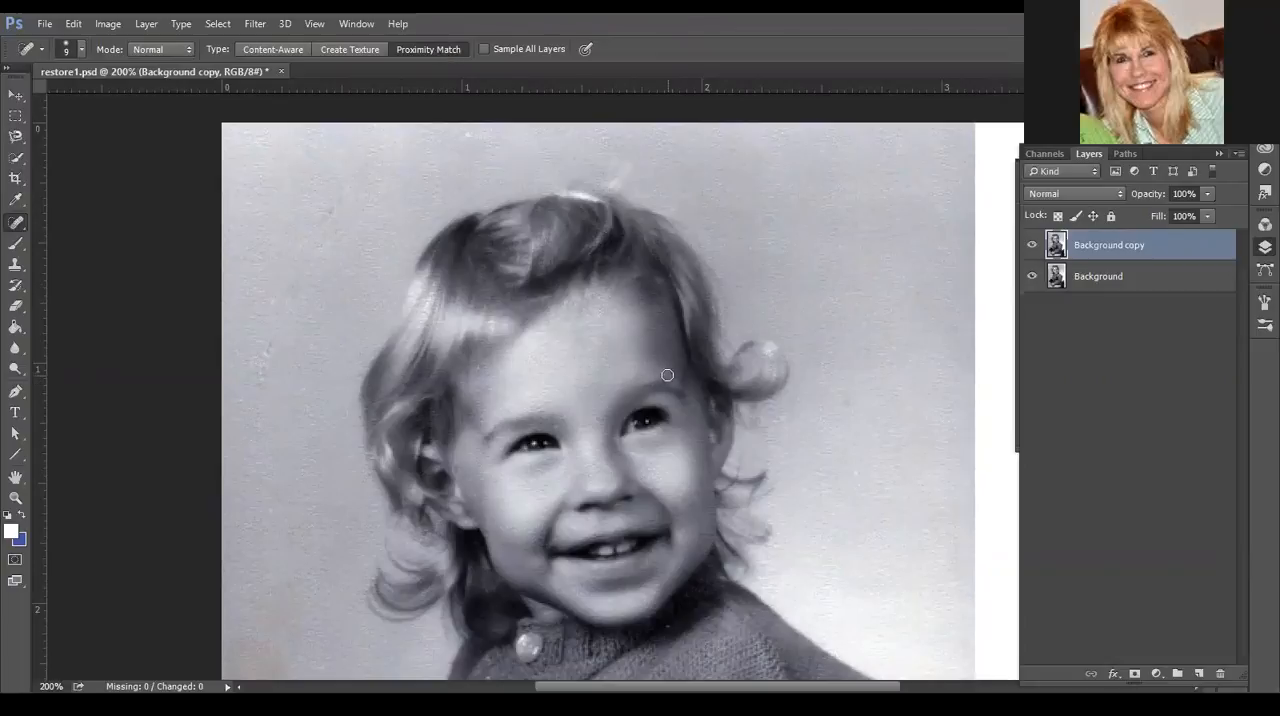
- Scroll through the enlarged photo from top to bottom to inspect it for spots and stains
scroll(823, 528, "down", 2)
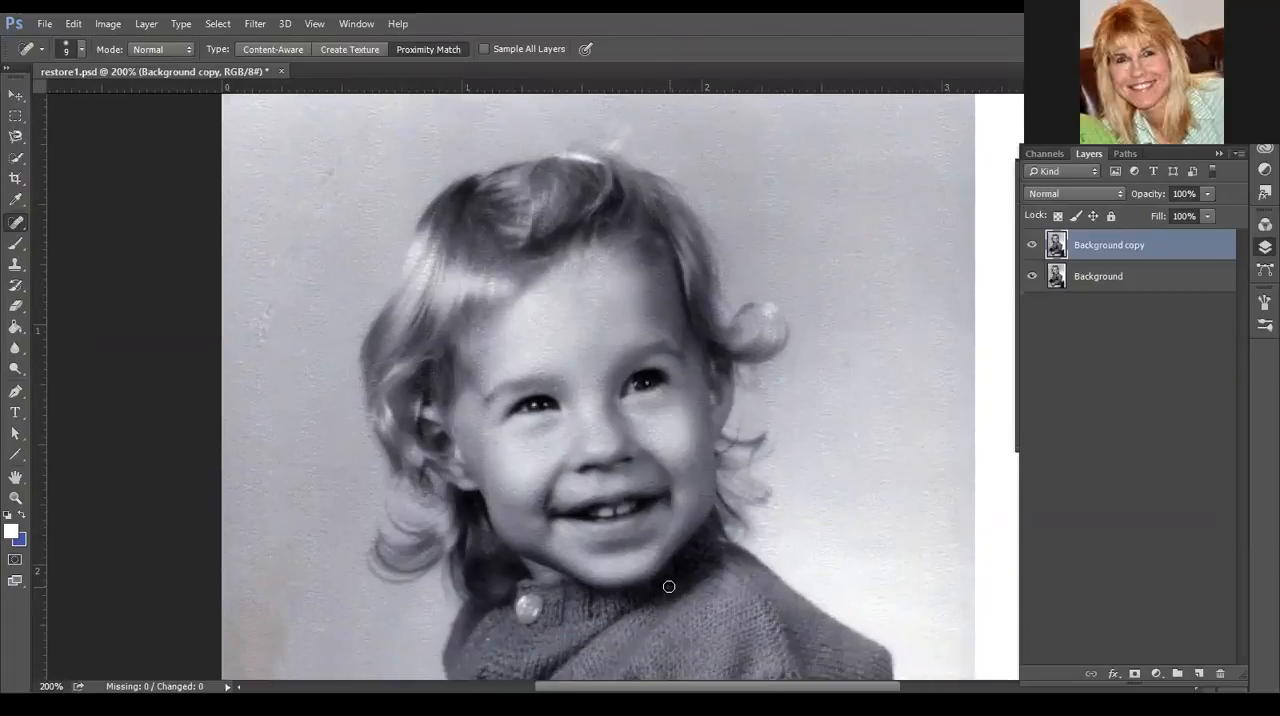
scroll(940, 546, "down", 8)
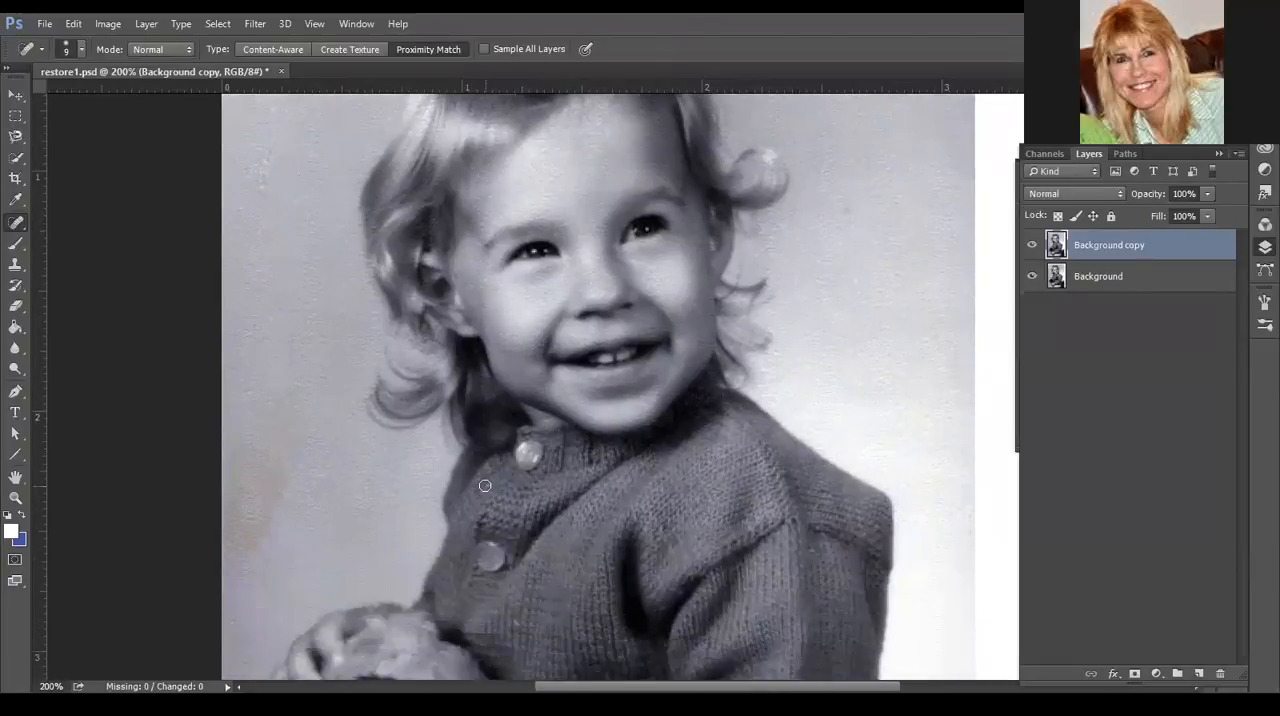
scroll(749, 579, "down", 4)
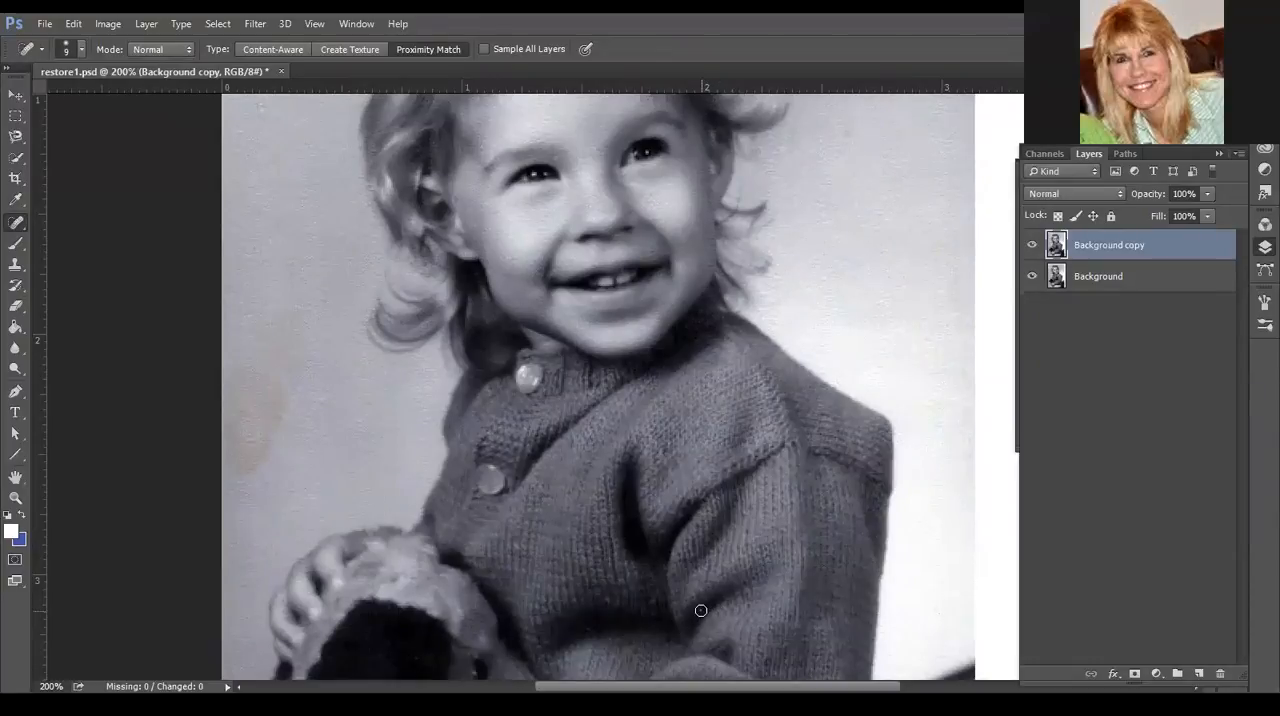
scroll(789, 605, "down", 3)
scroll(789, 605, "down", 5)
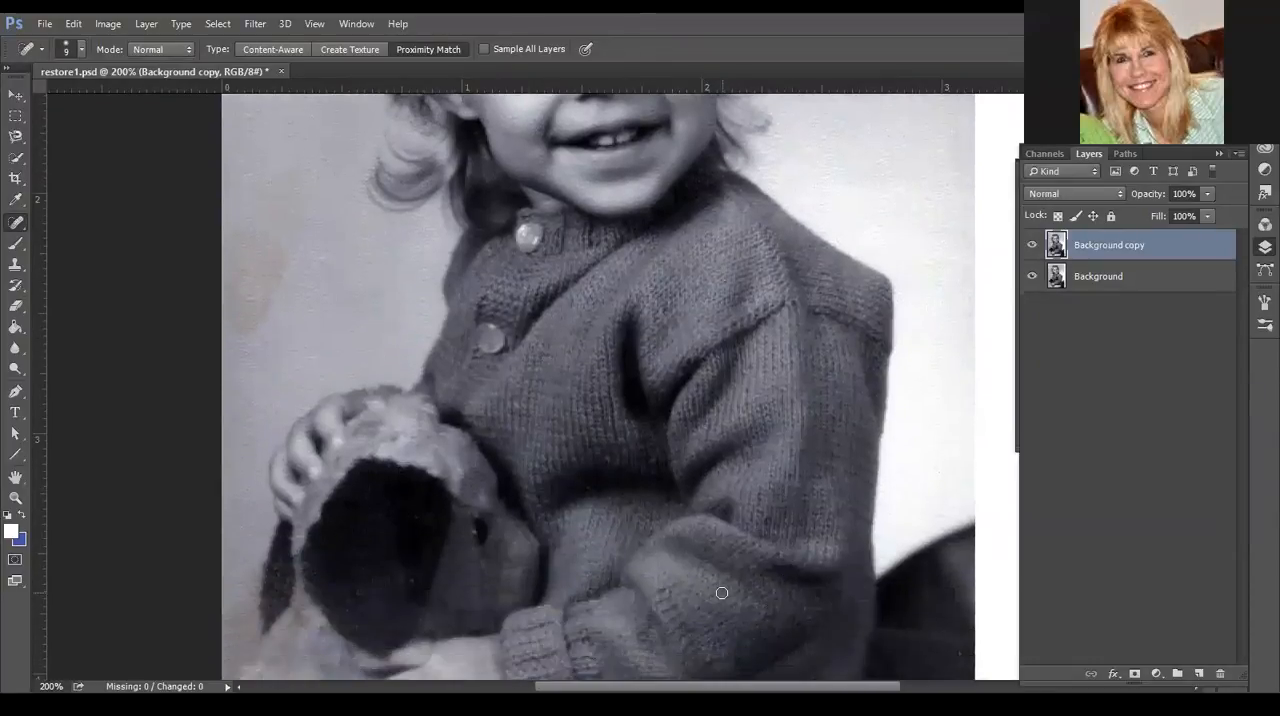
scroll(874, 643, "down", 5)
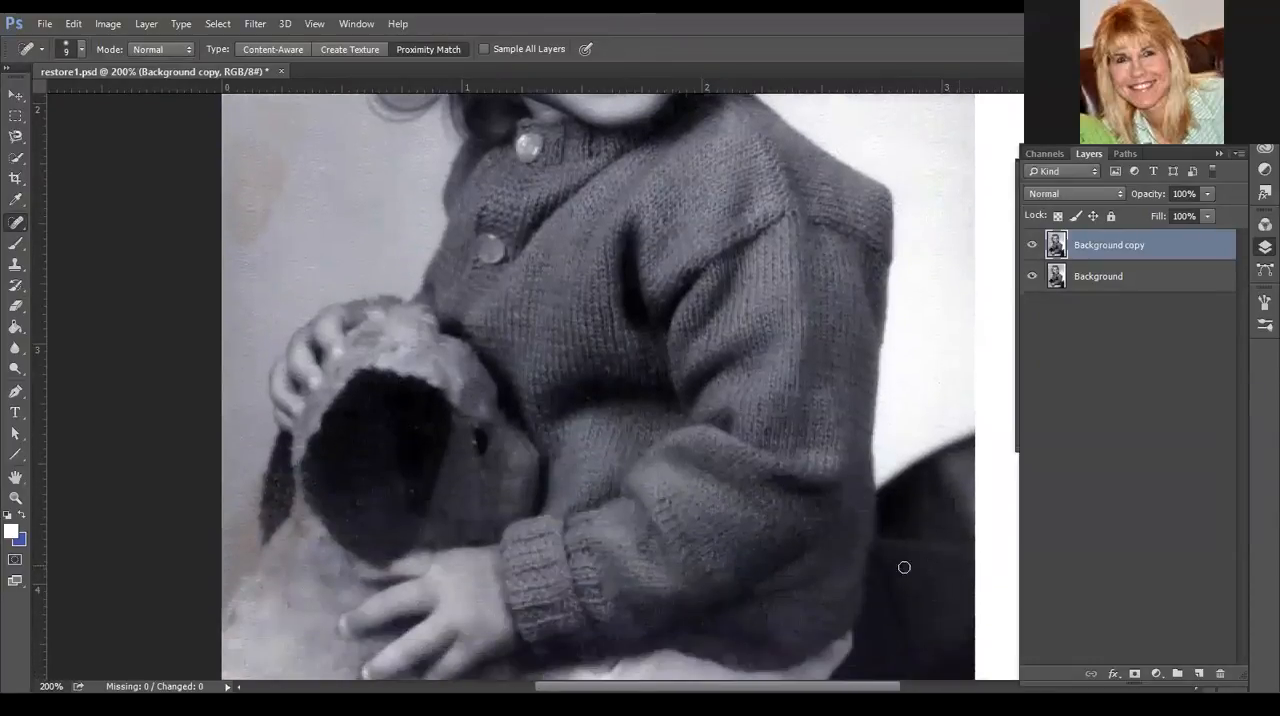
scroll(858, 560, "down", 5)
scroll(858, 595, "down", 4)
scroll(851, 600, "up", 18)
scroll(792, 570, "up", 12)
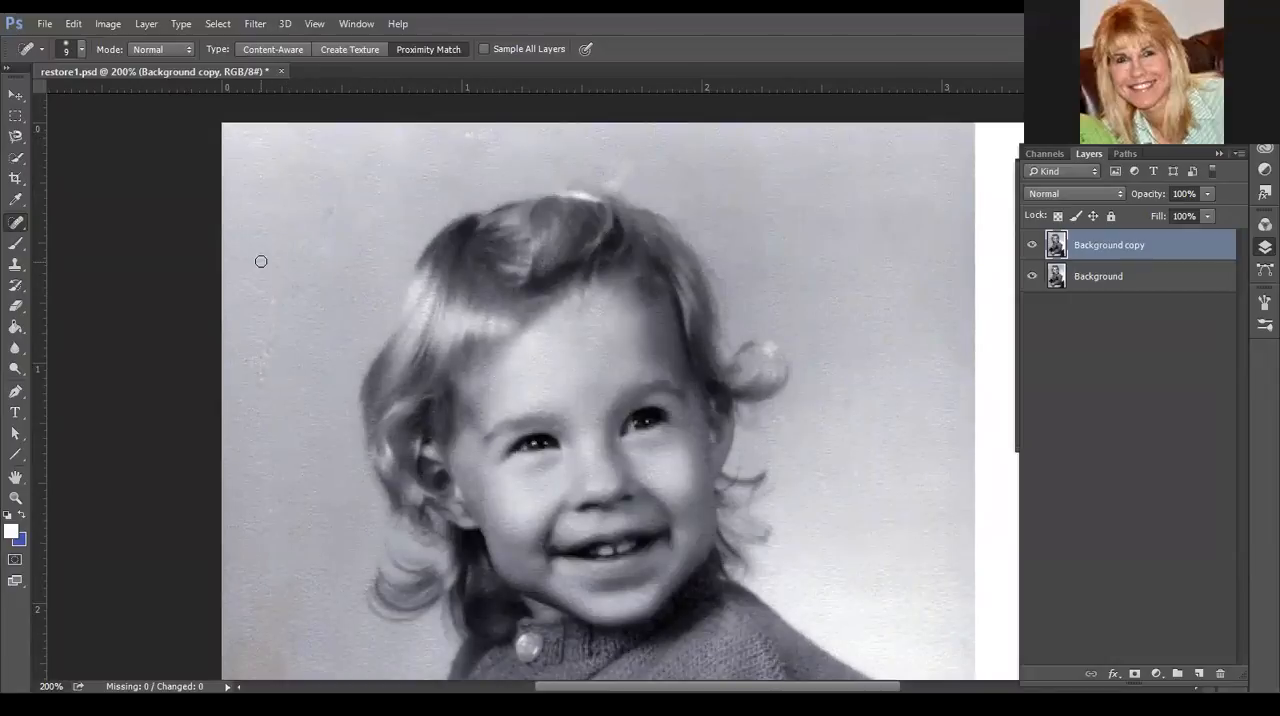
- Switch to the Healing Brush and set its mode to Normal and sample to Current Layer
left_click(16, 224)
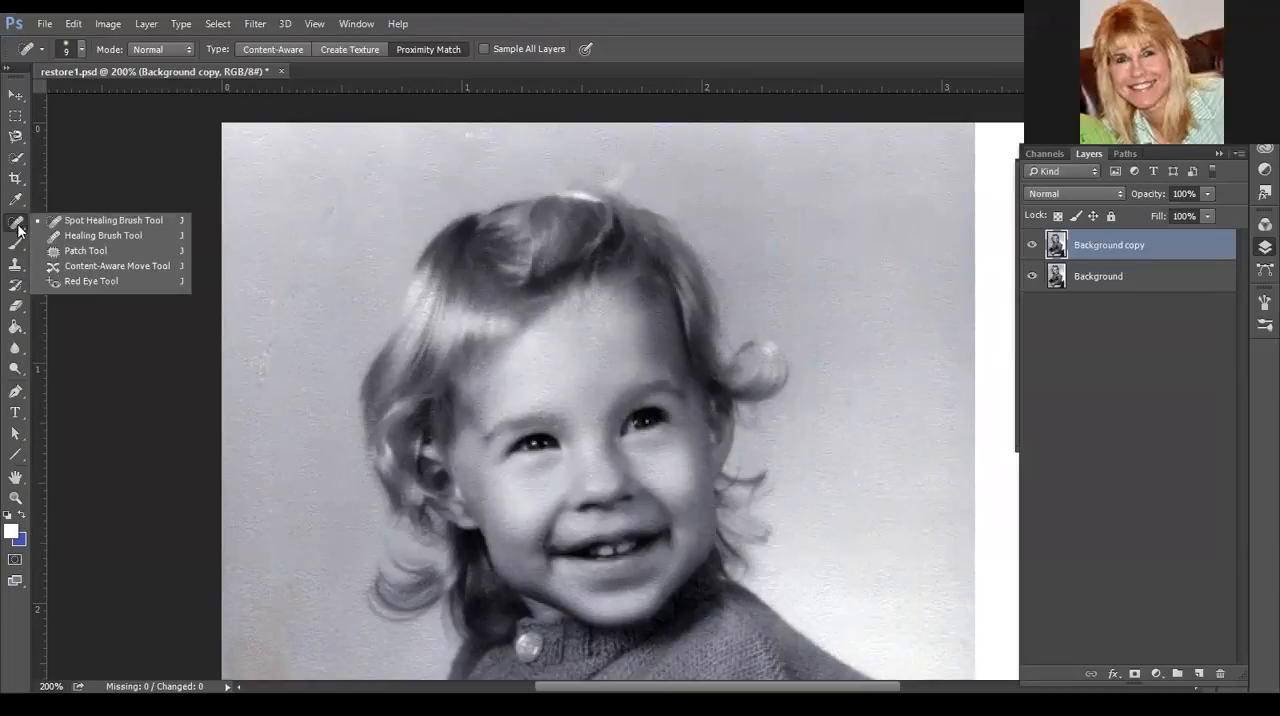
left_click(110, 236)
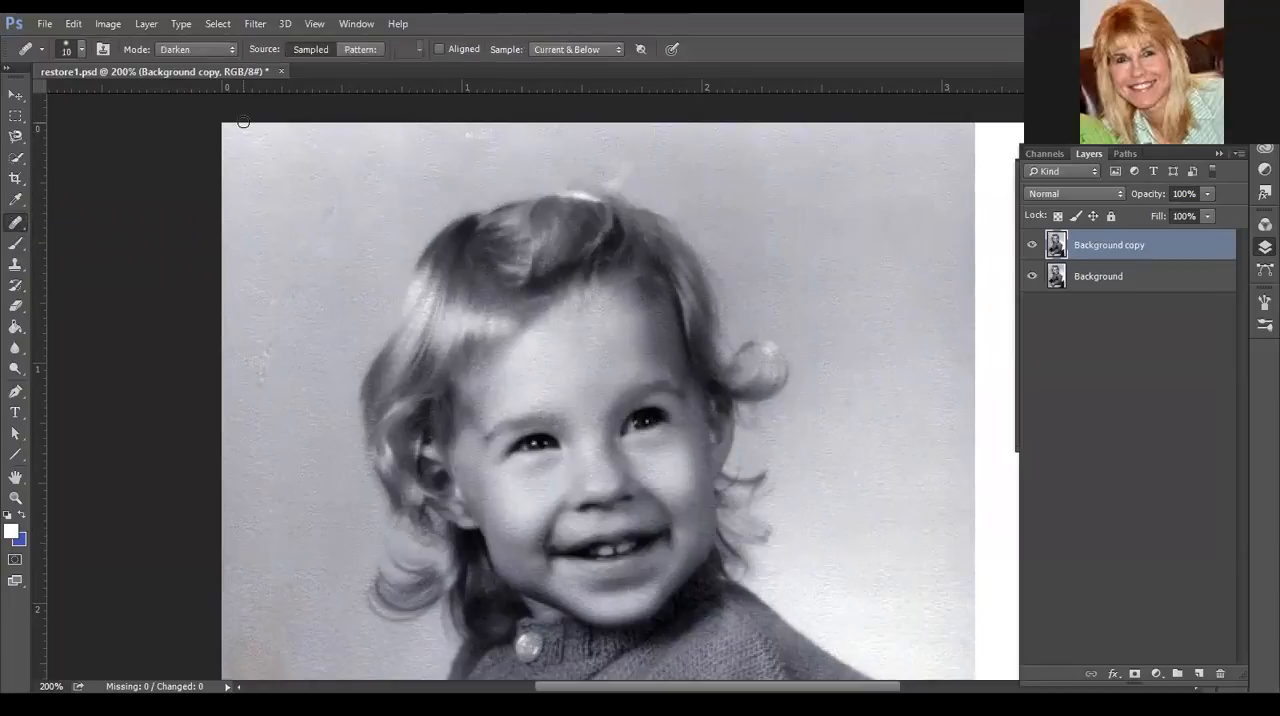
left_click(200, 50)
left_click(196, 63)
left_click(606, 49)
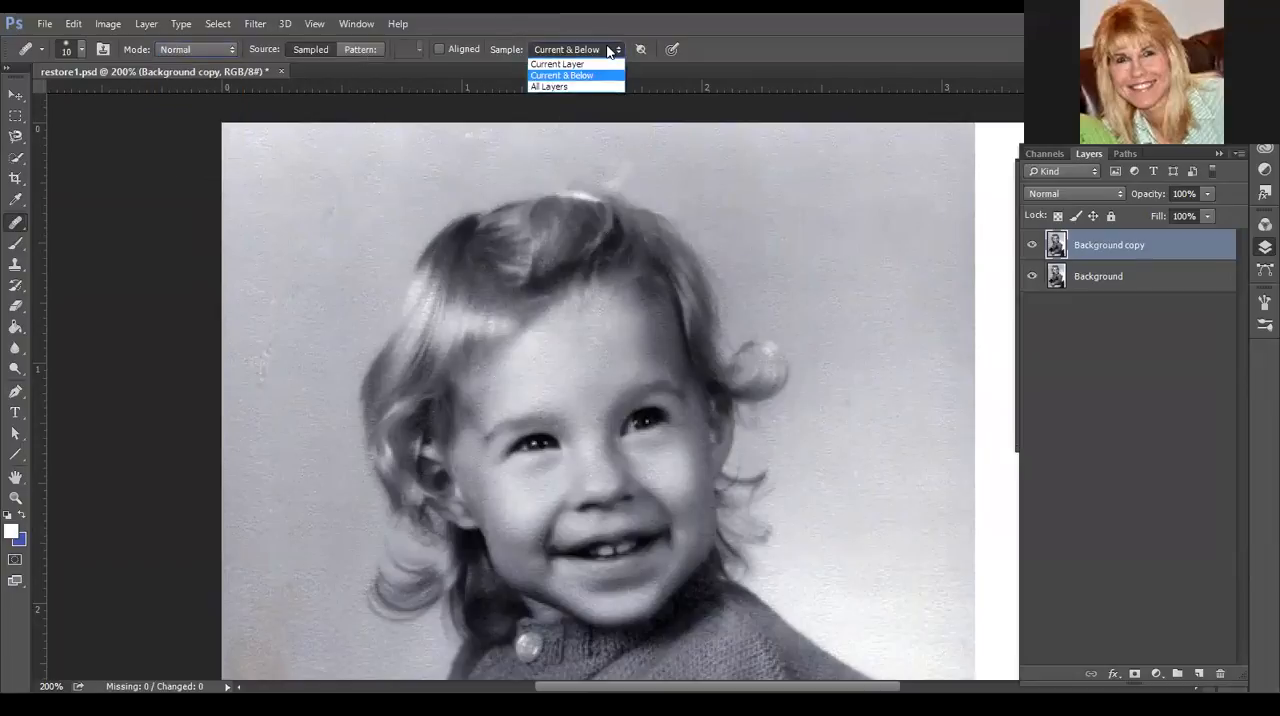
left_click(546, 65)
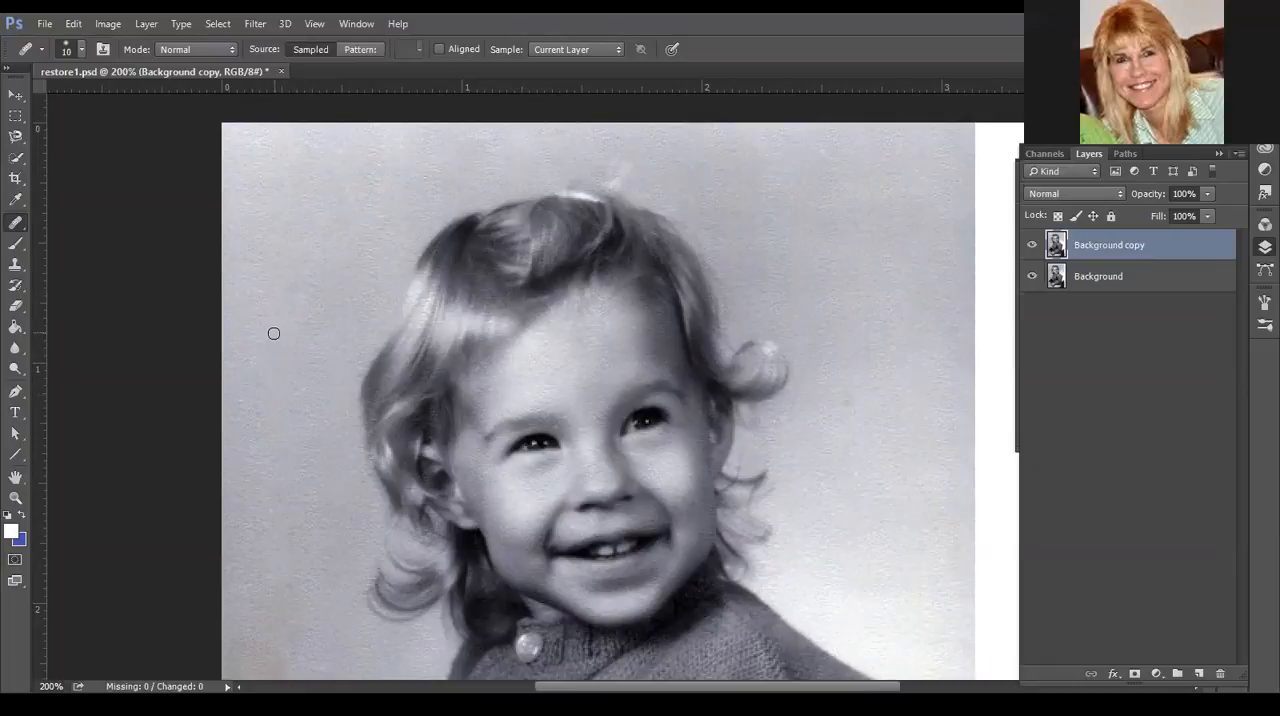
- Heal small spots in the background beside the child's head, sampling from nearby clean background
left_click(308, 361, "alt")
left_click(866, 163, "alt")
left_click(830, 156)
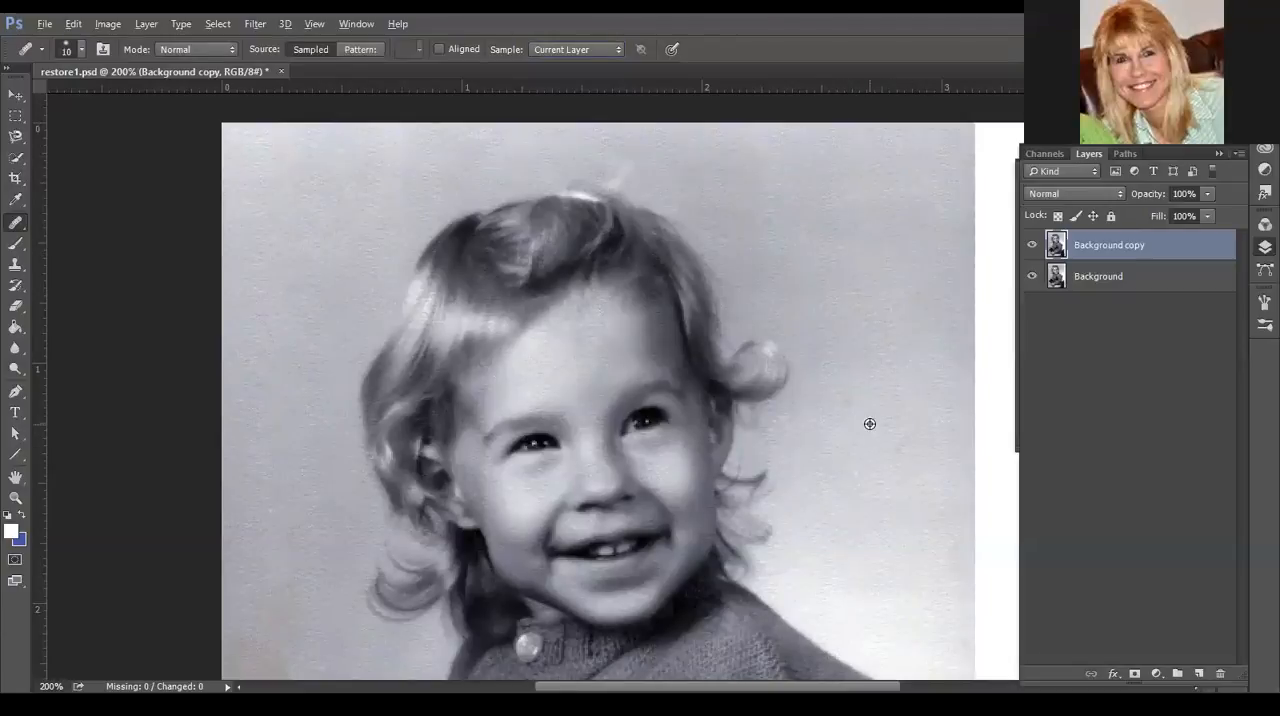
left_click(866, 375, "alt")
left_click_drag(851, 396, 843, 406)
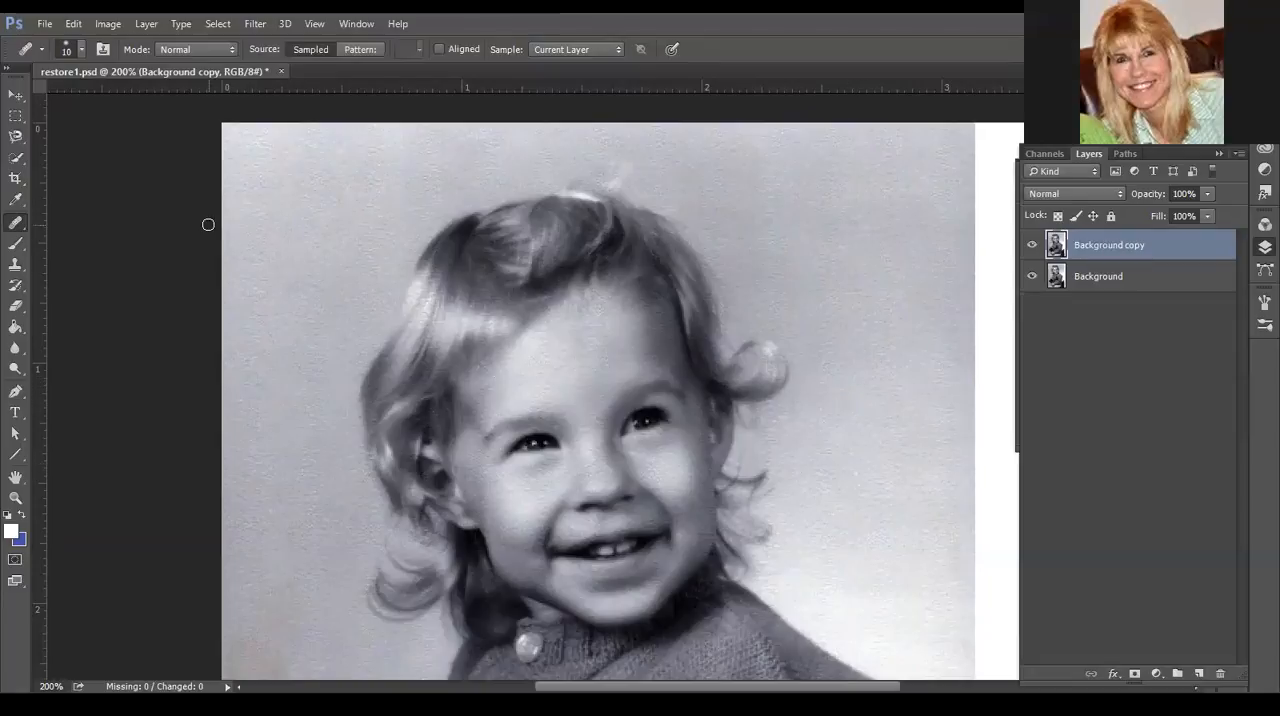
- With the Patch tool, patch the stained background area left of the child with clean background and deselect
scroll(208, 223, "down", 1)
scroll(208, 224, "down", 5)
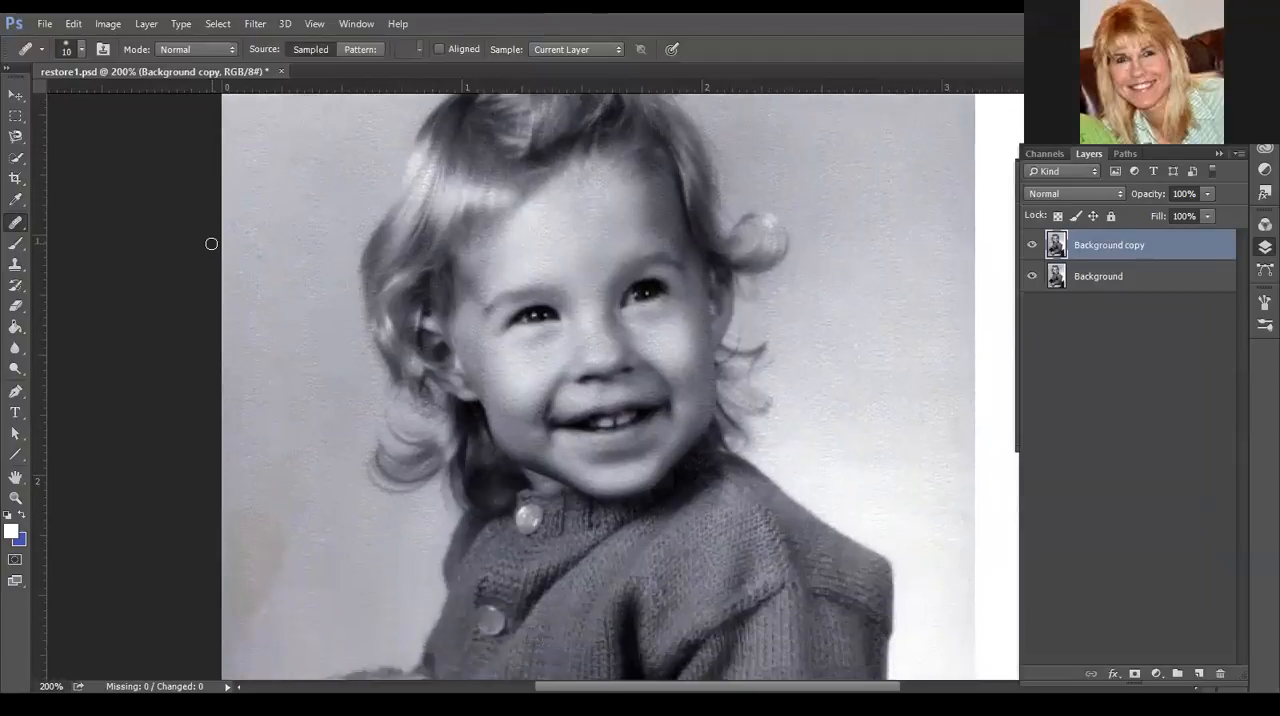
scroll(211, 246, "up", 2)
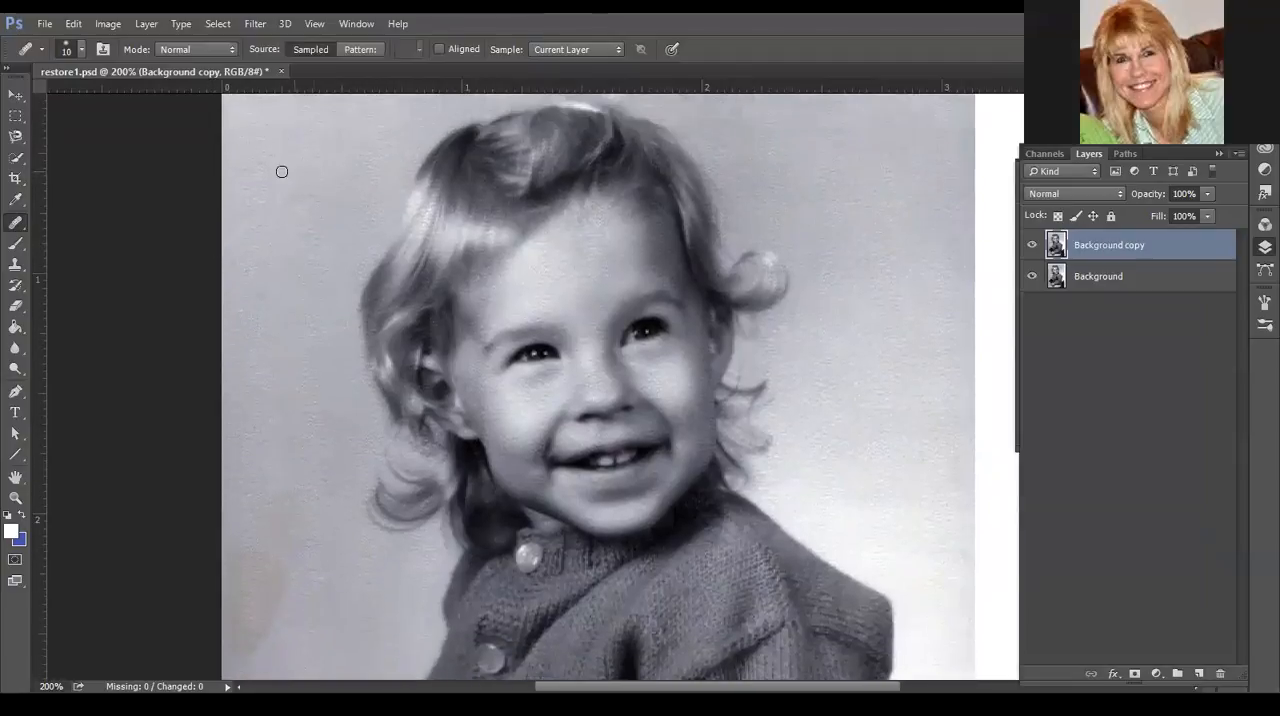
left_click(16, 223)
left_click(93, 250)
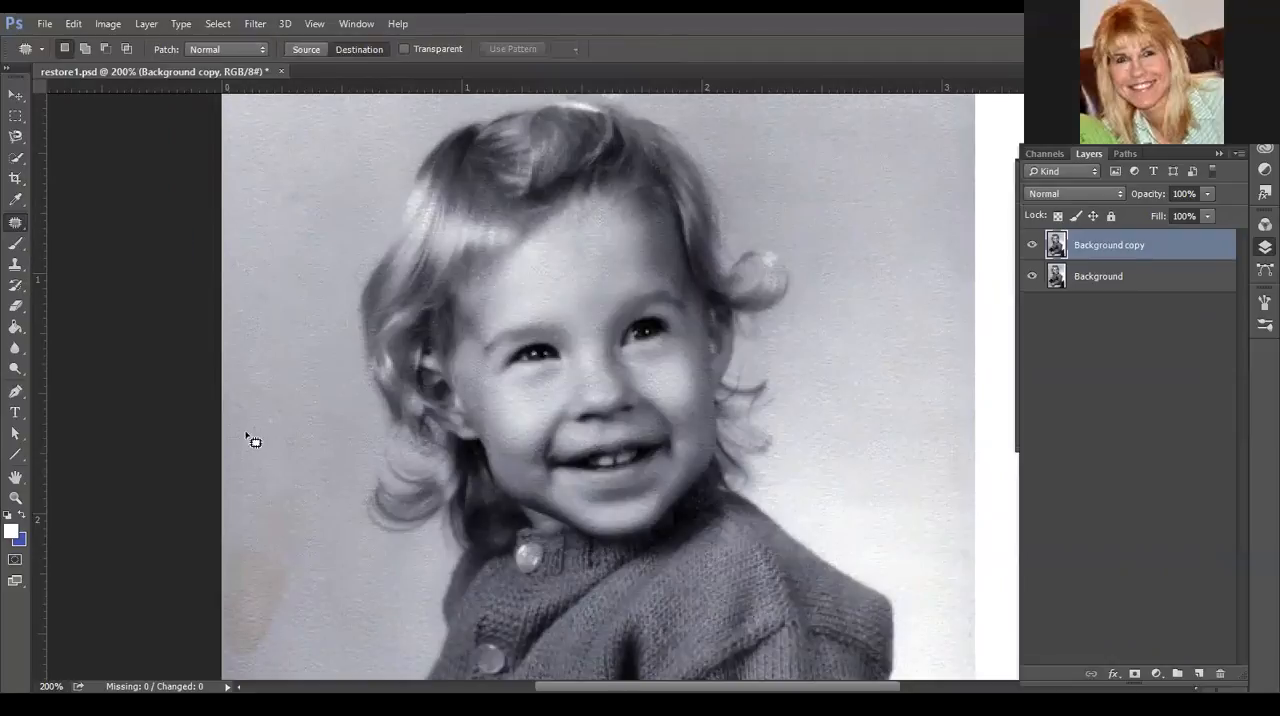
scroll(285, 418, "down", 1)
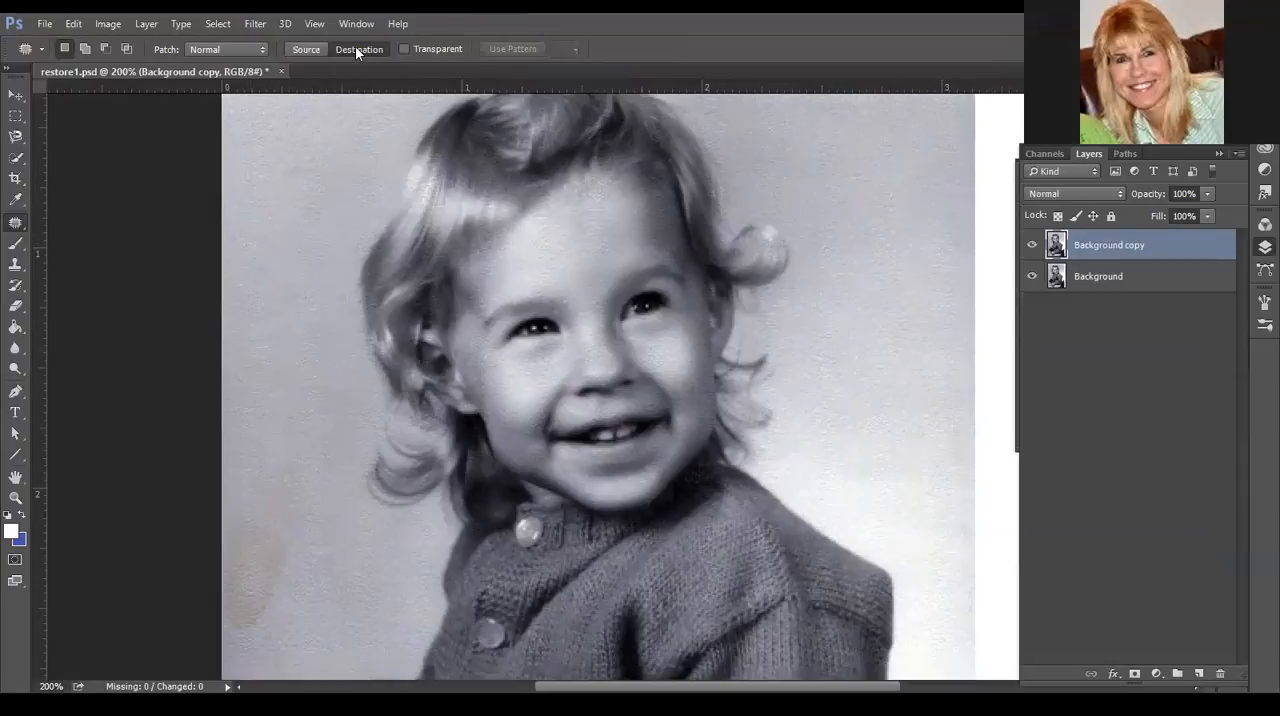
mouse_move(281, 280)
left_mouse_down()
mouse_move(262, 304)
mouse_move(260, 379)
mouse_move(294, 385)
mouse_move(313, 267)
mouse_move(300, 252)
mouse_move(270, 292)
left_mouse_up()
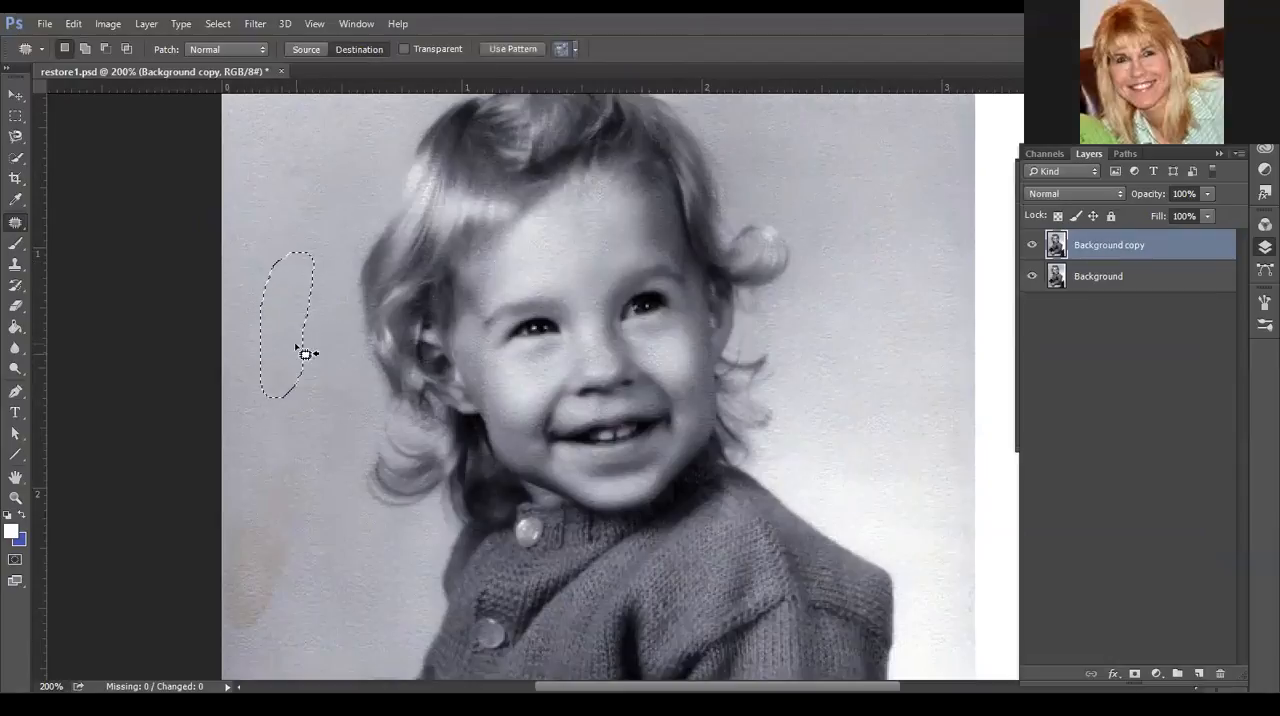
mouse_move(293, 350)
left_mouse_down()
mouse_move(279, 467)
mouse_move(297, 527)
mouse_move(290, 566)
left_mouse_up()
mouse_move(285, 190)
left_mouse_down()
mouse_move(246, 233)
mouse_move(263, 325)
mouse_move(324, 264)
mouse_move(324, 168)
mouse_move(302, 161)
mouse_move(270, 172)
left_mouse_up()
left_click_drag(290, 218, 270, 562)
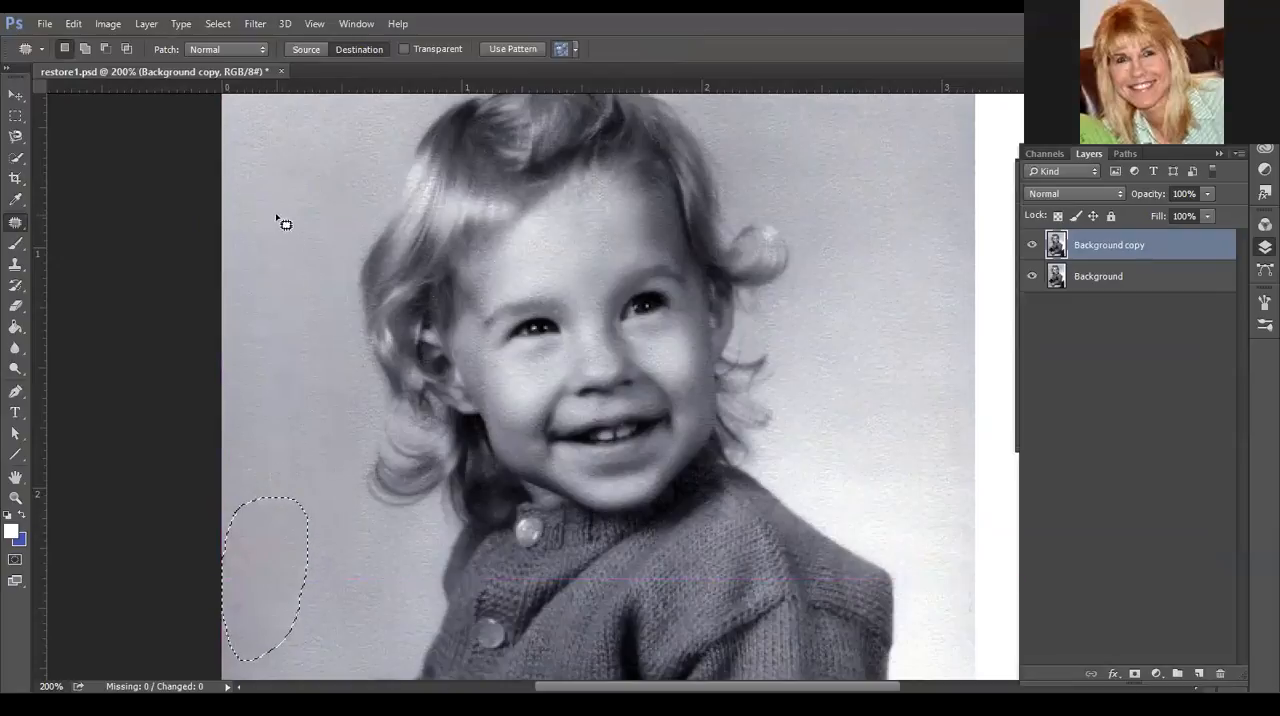
mouse_move(274, 209)
left_mouse_down()
mouse_move(246, 303)
mouse_move(291, 314)
mouse_move(320, 160)
mouse_move(267, 142)
mouse_move(281, 524)
left_mouse_up()
mouse_move(265, 160)
left_mouse_down()
mouse_move(297, 331)
mouse_move(300, 152)
mouse_move(262, 182)
left_mouse_up()
left_click_drag(271, 278, 263, 567)
key("ctrl+d")
- Patch another stained area lower in the left background and deselect
mouse_move(269, 163)
left_mouse_down()
mouse_move(253, 240)
mouse_move(267, 313)
mouse_move(337, 242)
mouse_move(312, 143)
mouse_move(284, 121)
mouse_move(260, 150)
left_mouse_up()
left_click_drag(290, 224, 314, 587)
scroll(285, 307, "down", 2)
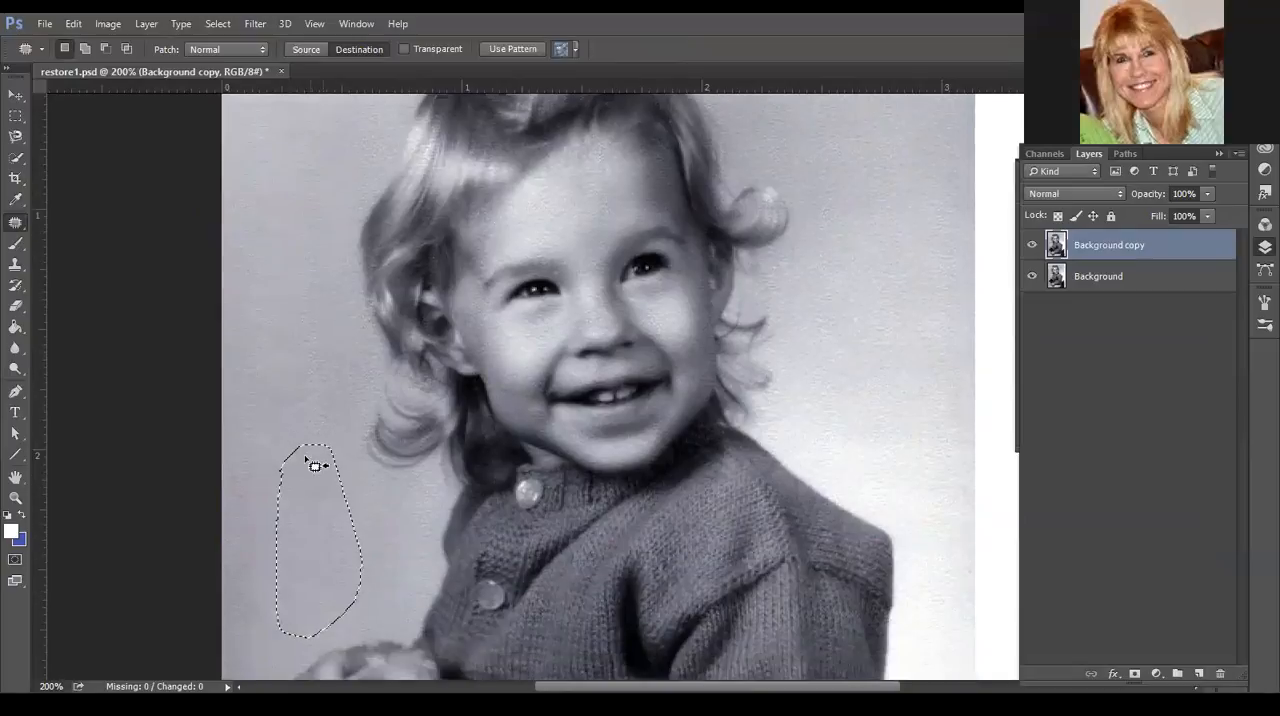
key("ctrl+d")
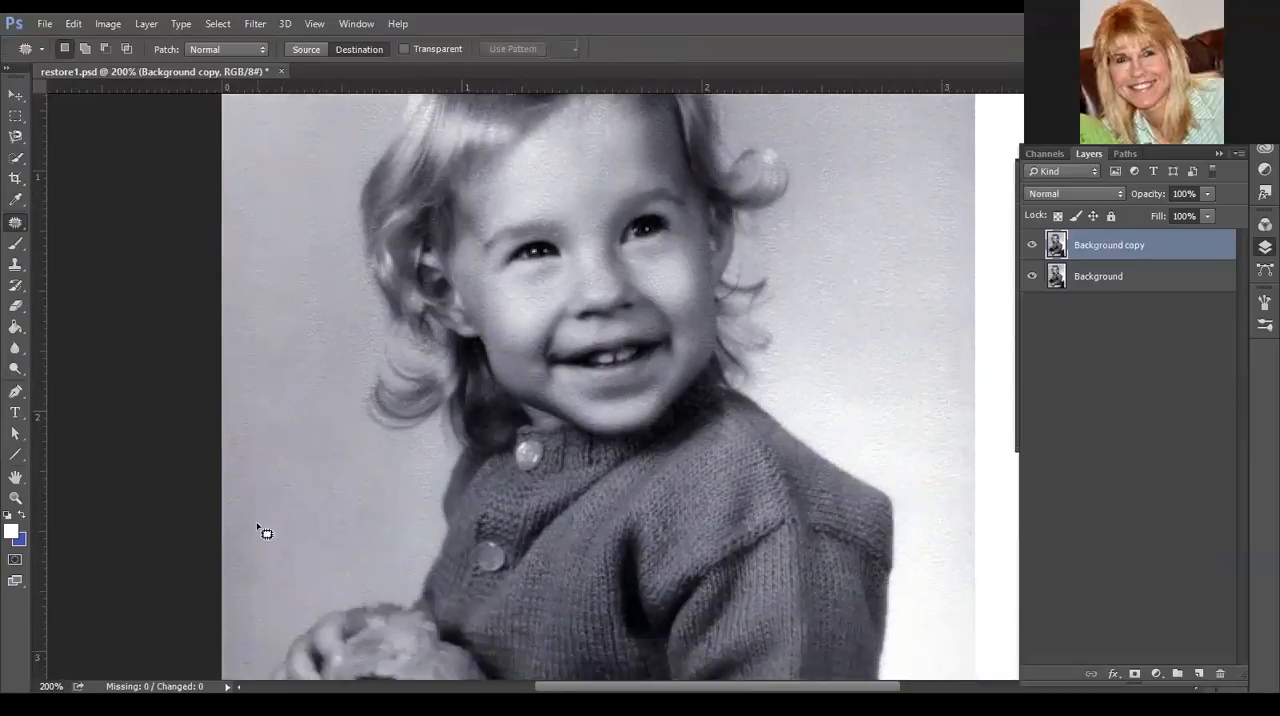
- Switch back to the Healing Brush and heal the background left of the toy dog
scroll(290, 425, "up", 6)
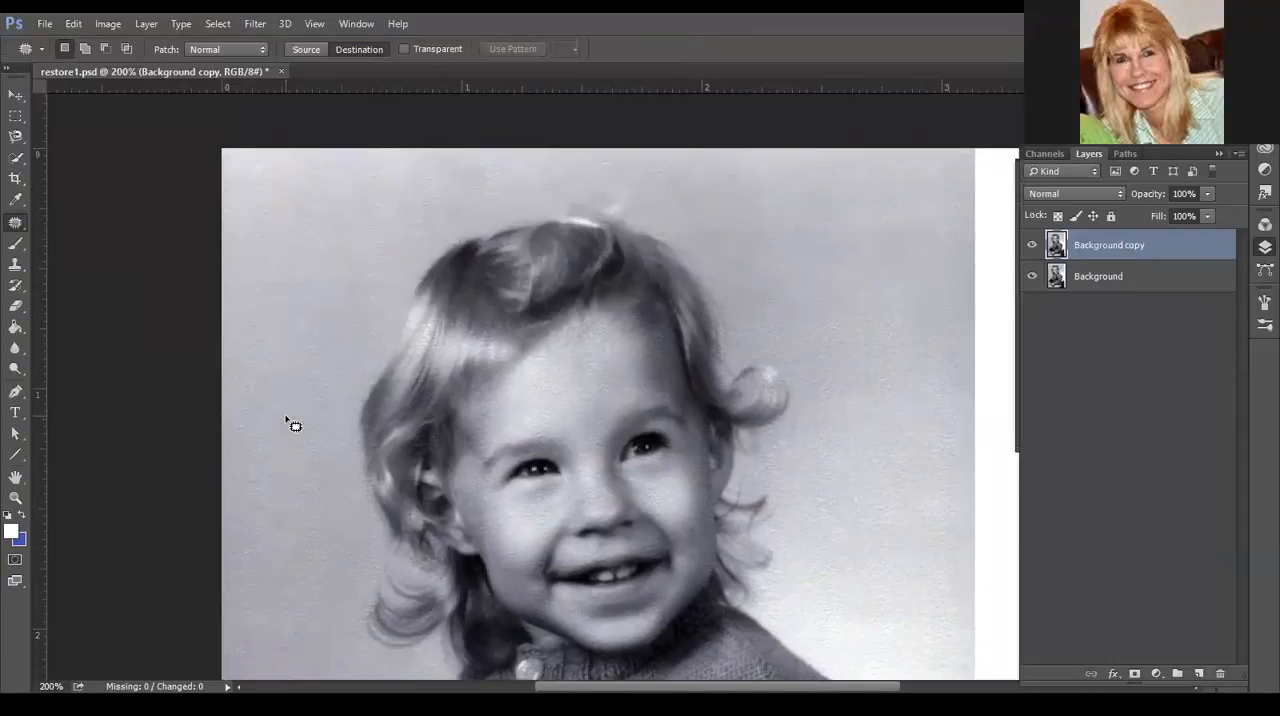
scroll(287, 421, "down", 11)
scroll(258, 503, "down", 5)
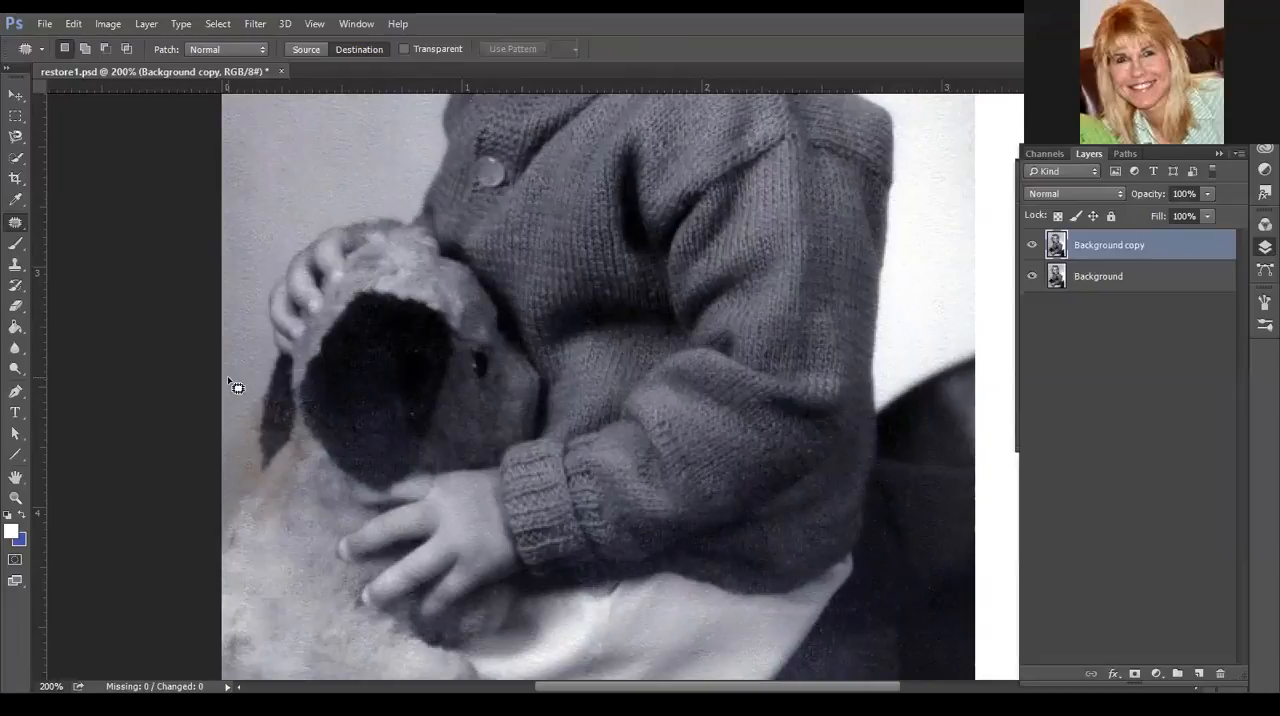
right_click(21, 228)
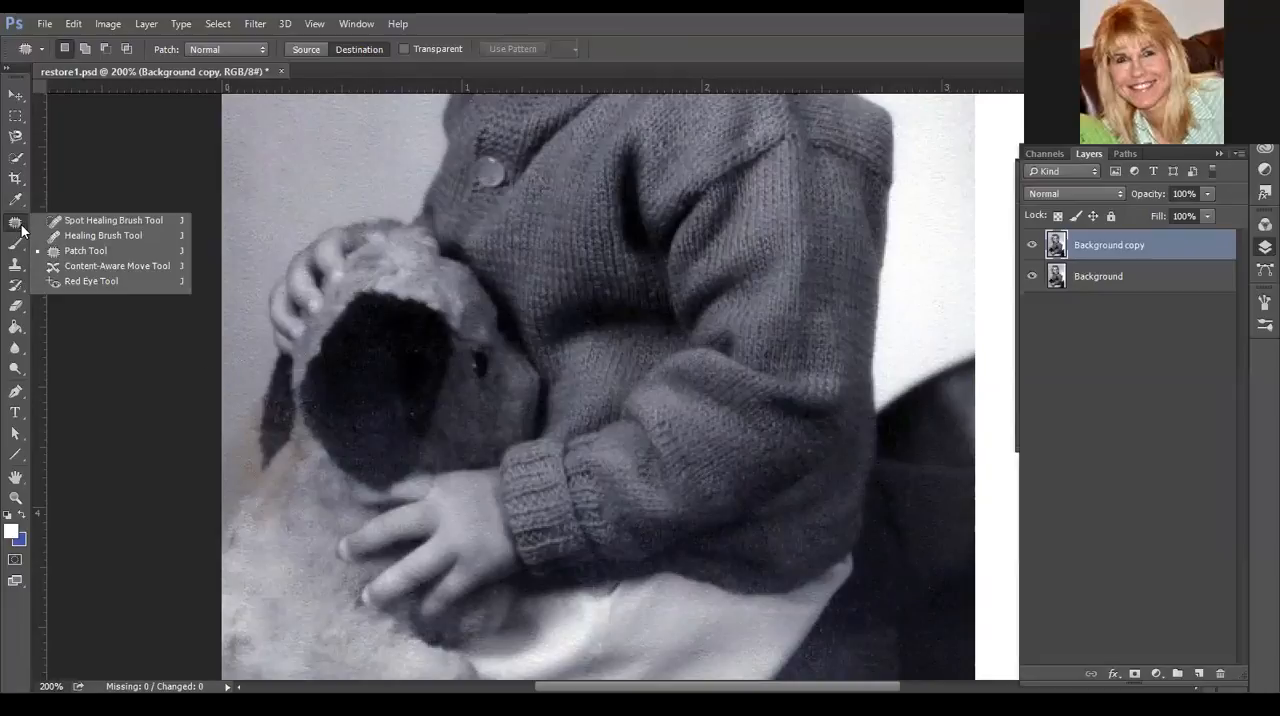
left_click(114, 236)
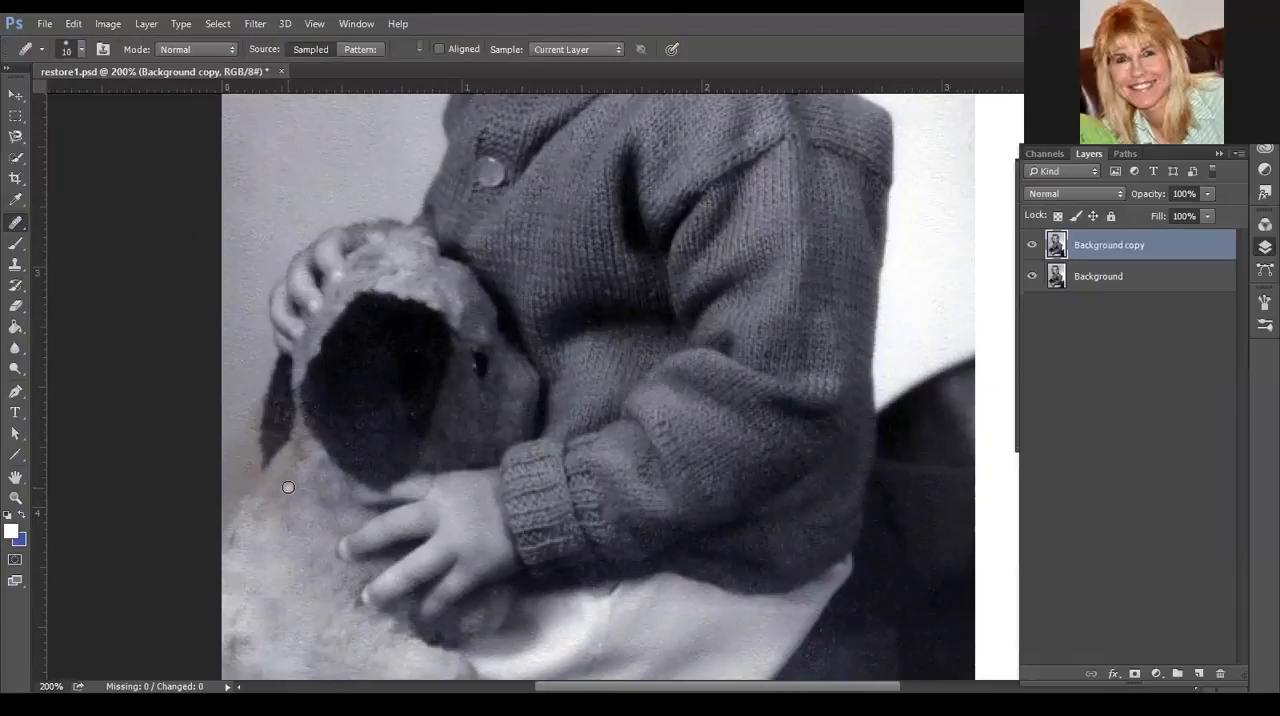
left_click(246, 358, "alt")
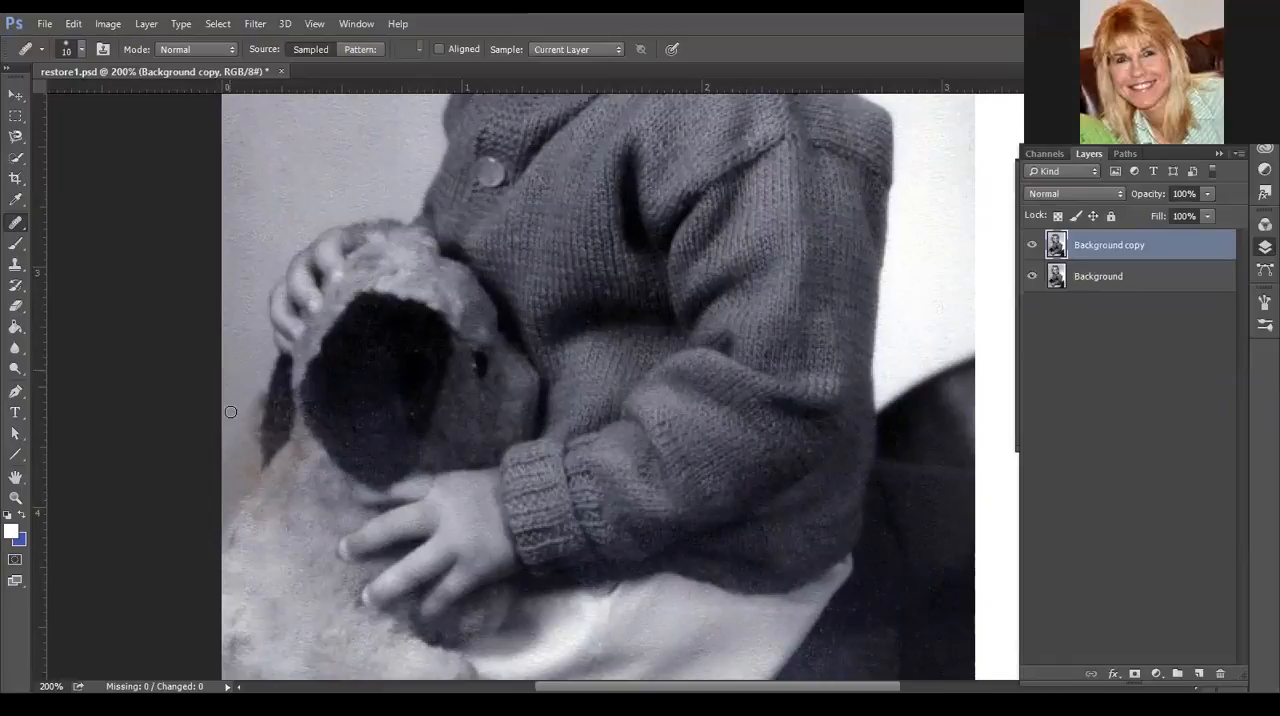
scroll(443, 419, "down", 3)
scroll(307, 346, "up", 1)
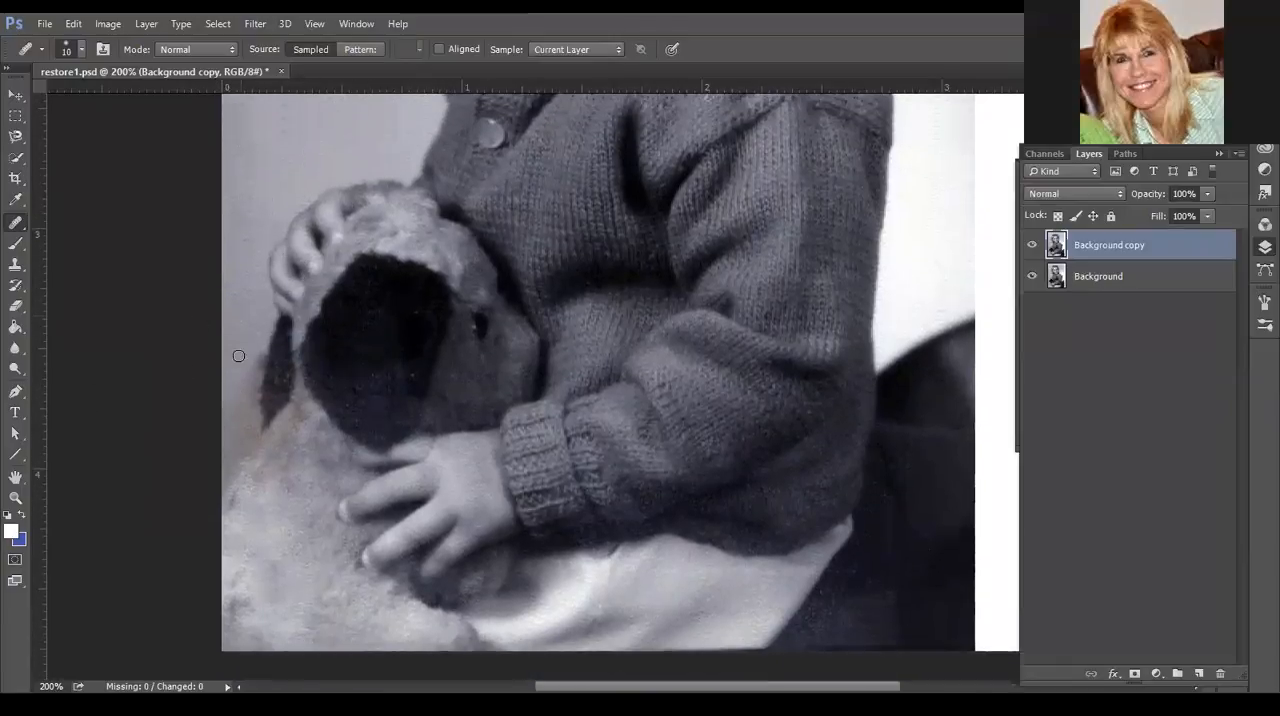